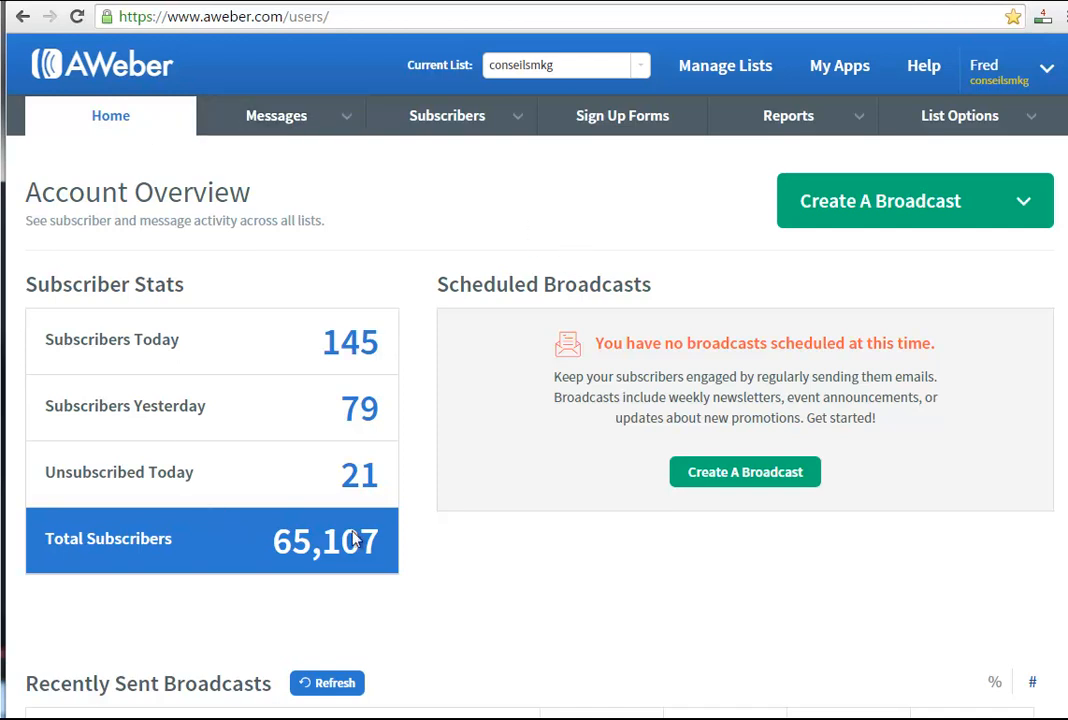
# Examine the subscriber stats and the available broadcast creation options on the account overview.
pyautogui.moveTo(27, 272); pyautogui.dragTo(366, 538)
pyautogui.click(499, 568)
pyautogui.moveTo(31, 283); pyautogui.dragTo(380, 343)
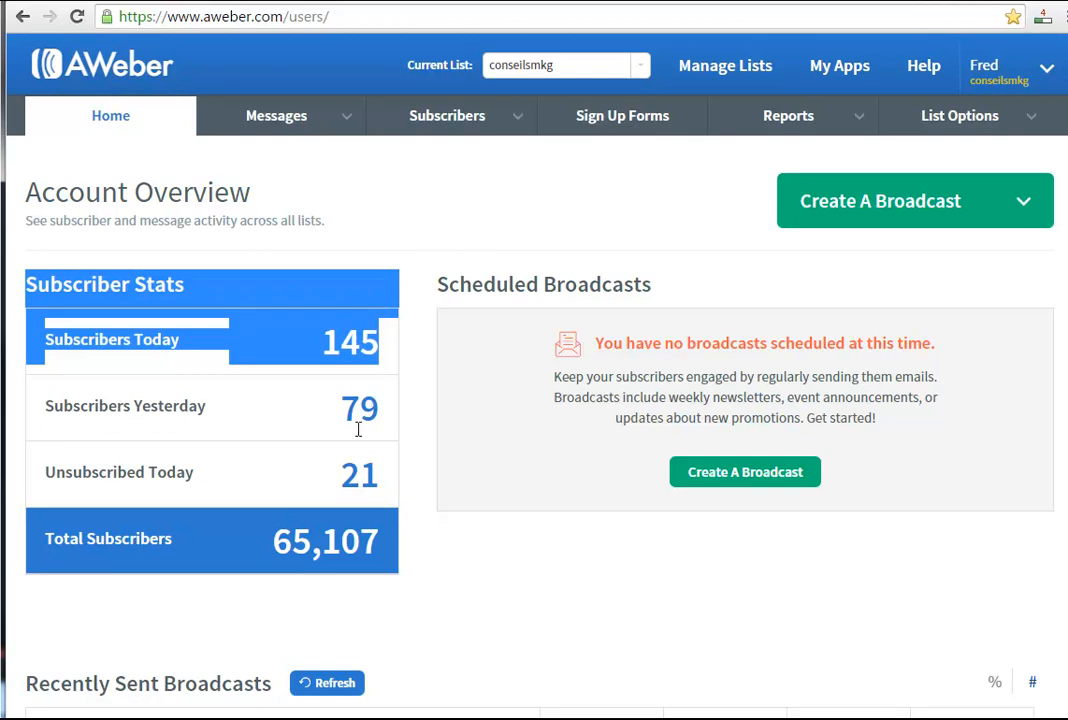
pyautogui.click(340, 467)
pyautogui.doubleClick(368, 474)
pyautogui.moveTo(274, 535); pyautogui.dragTo(383, 537)
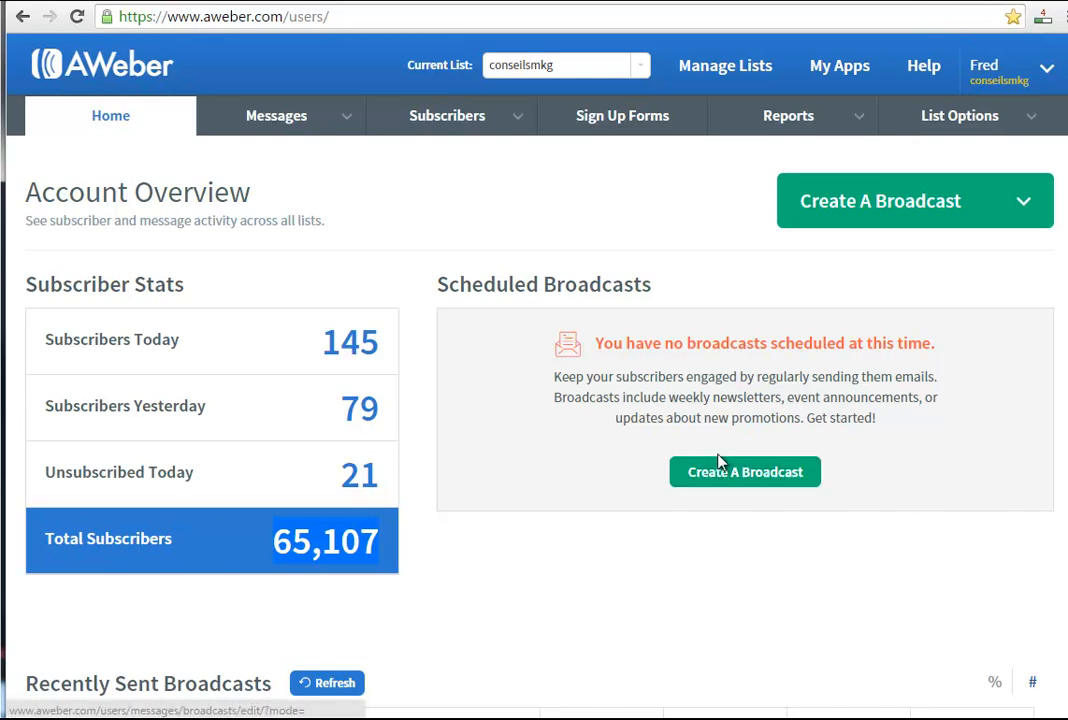
pyautogui.click(1036, 212)
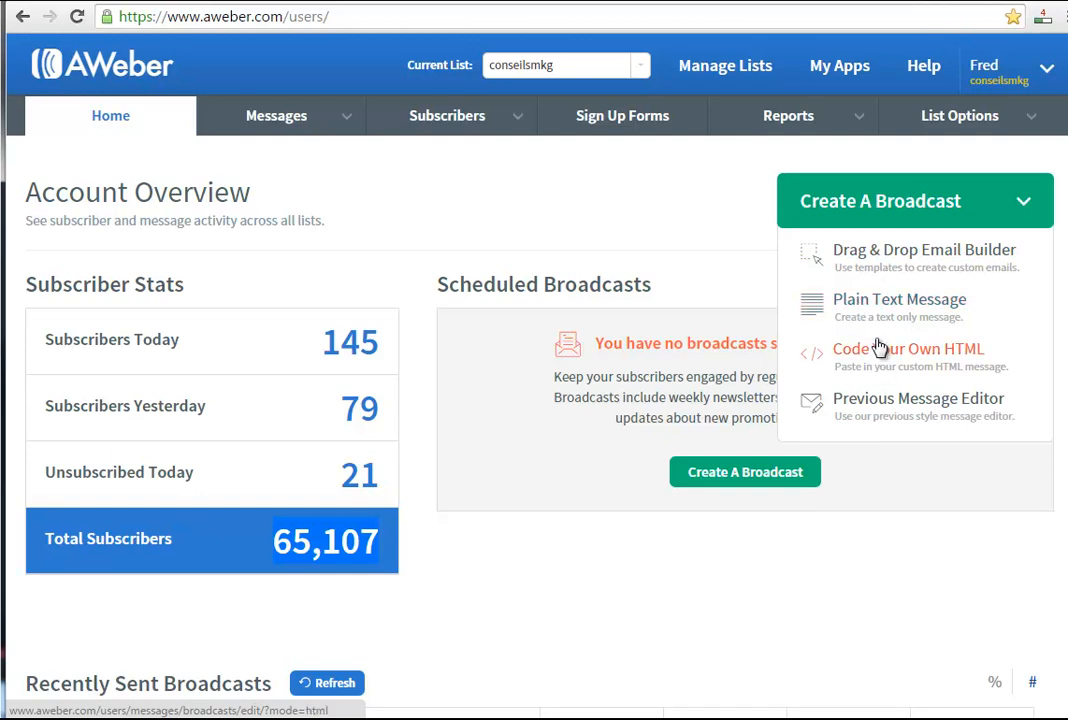
pyautogui.click(1012, 217)
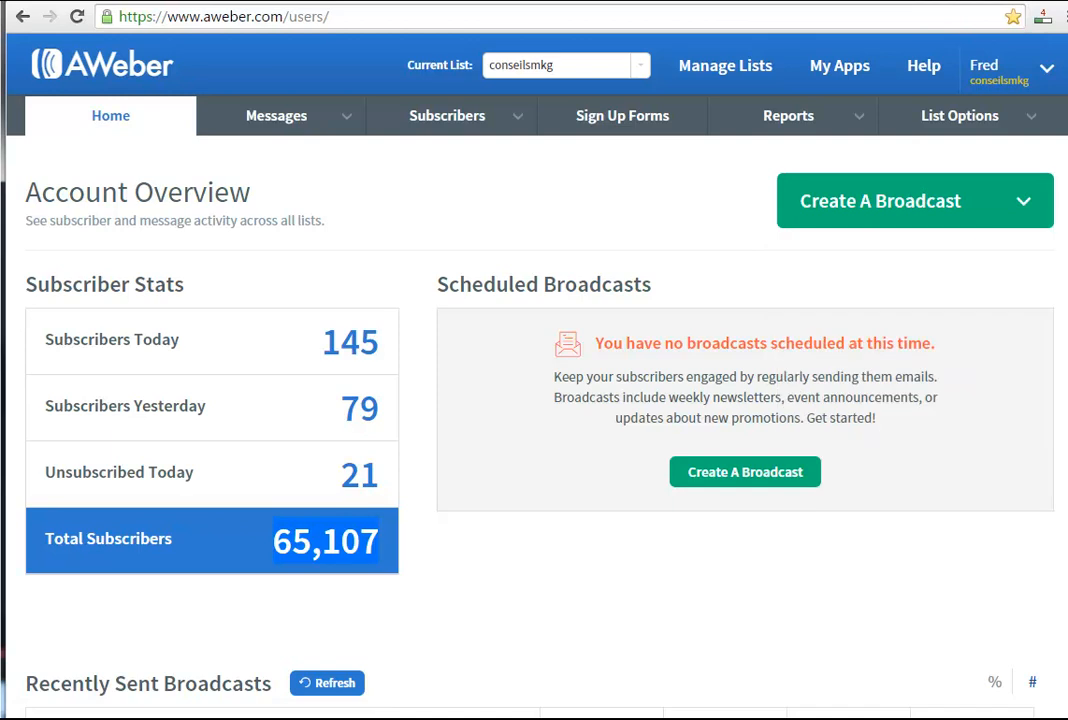
# Review the recently sent broadcasts and the per-list statistics, including today's subscribers and the unsubscribed figures.
pyautogui.scroll(-1, 534, 400)
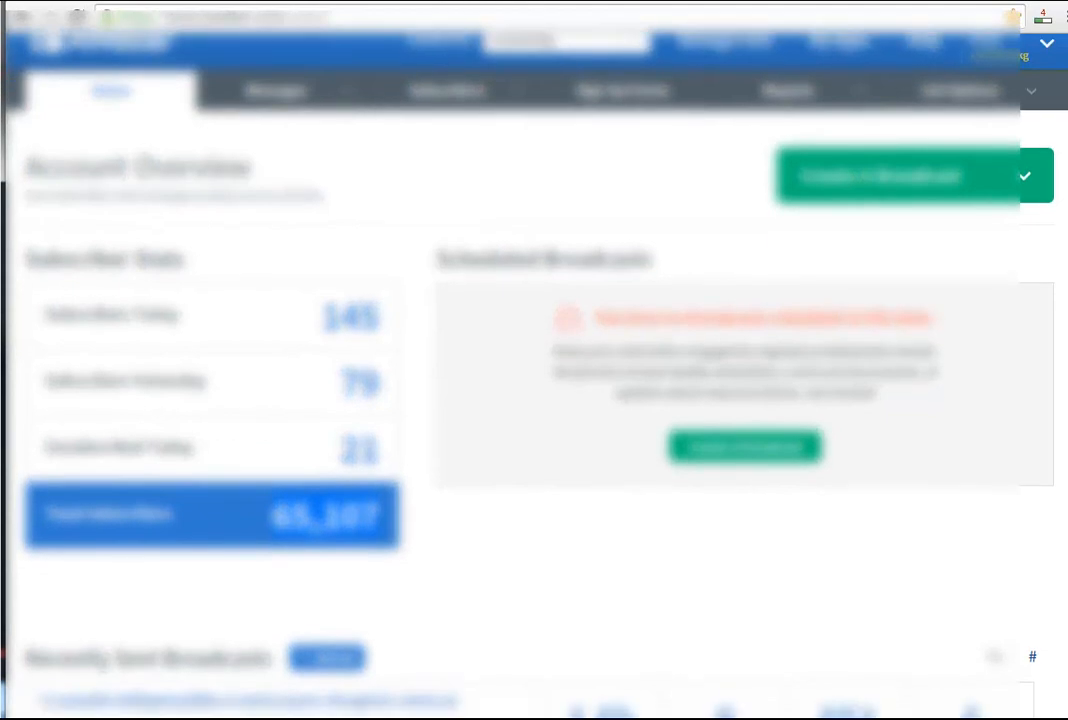
pyautogui.scroll(-5, 1065, 392)
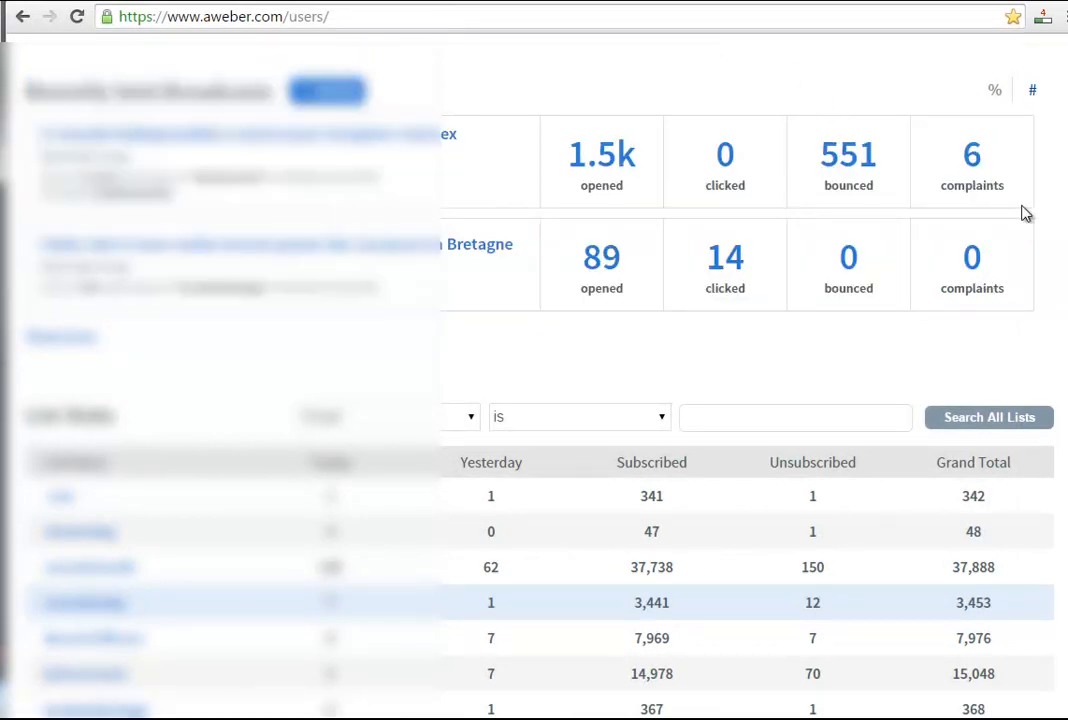
pyautogui.scroll(-3, 900, 360)
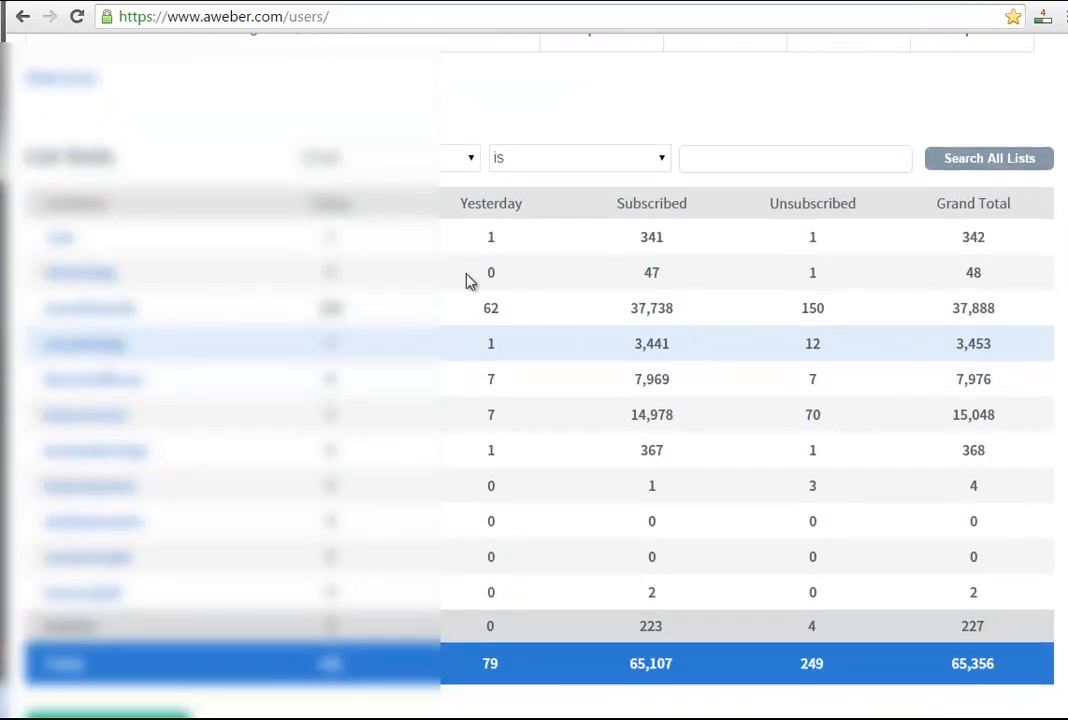
pyautogui.moveTo(318, 308); pyautogui.dragTo(337, 307)
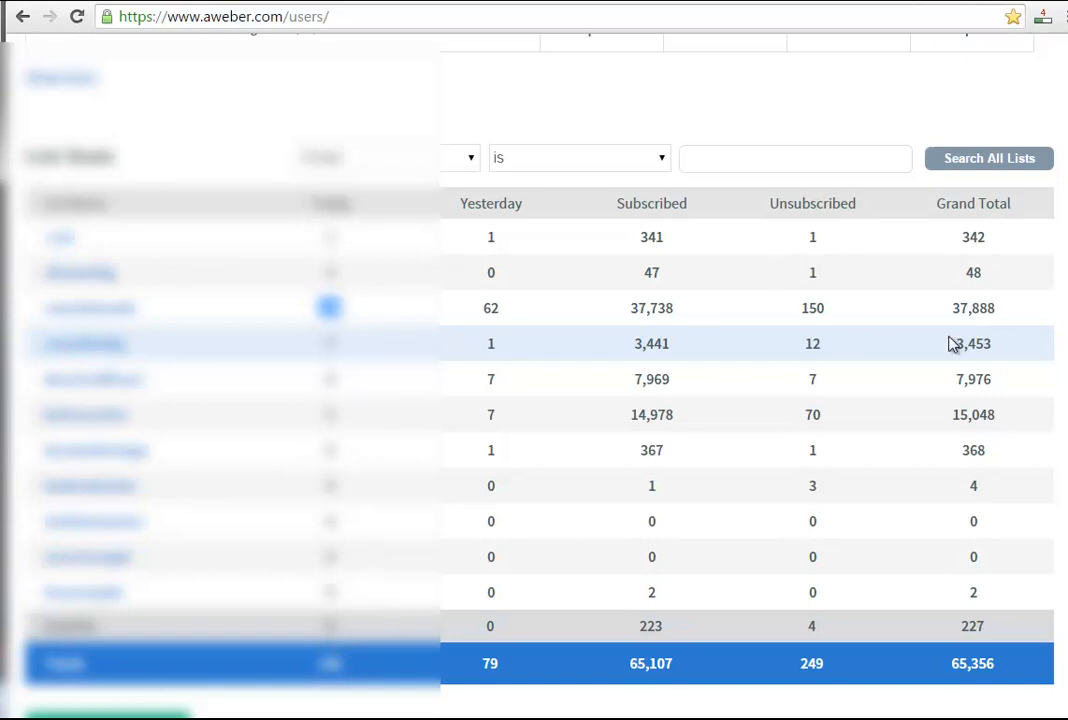
pyautogui.scroll(2, 534, 370)
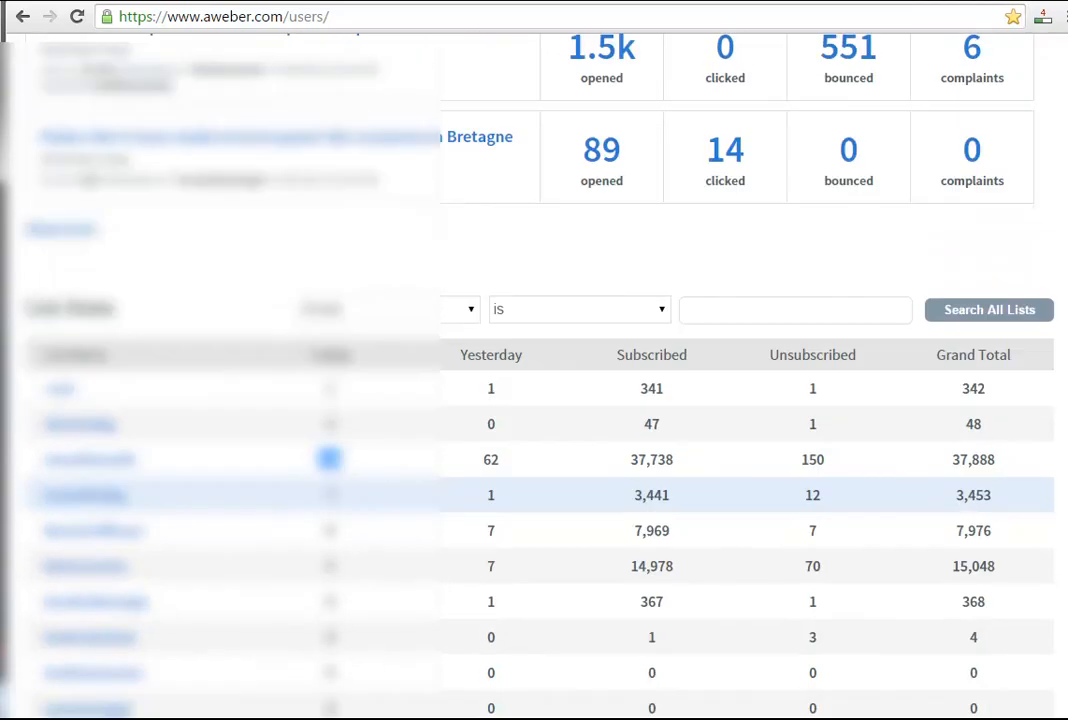
pyautogui.scroll(-1, 718, 288)
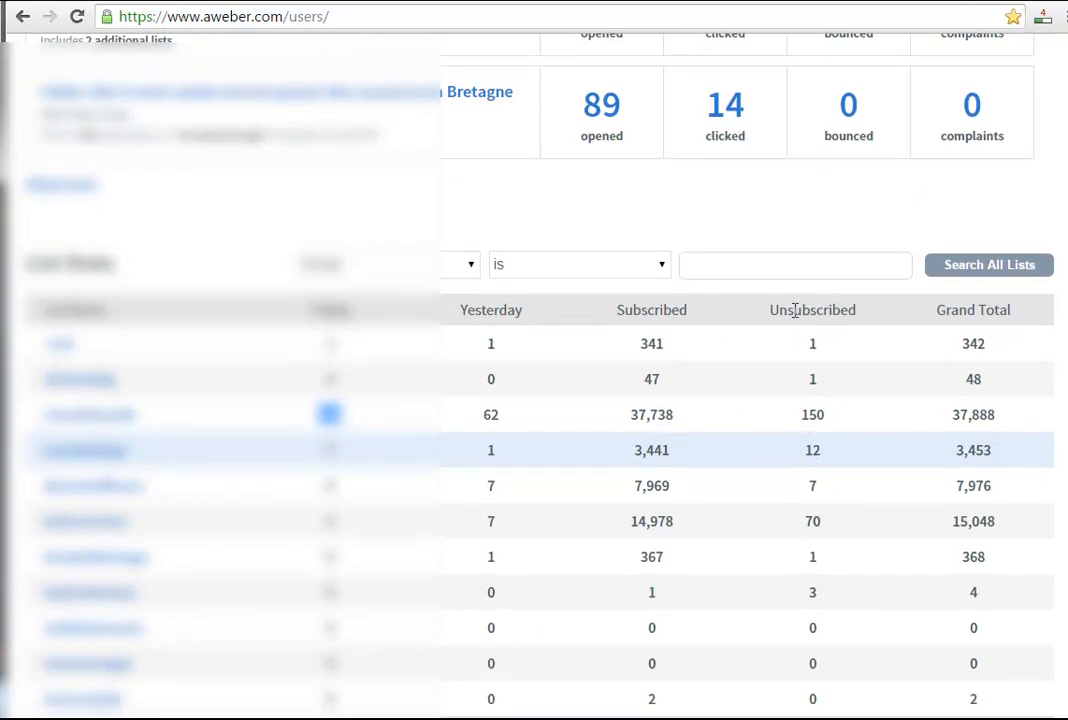
pyautogui.moveTo(775, 310); pyautogui.dragTo(868, 302)
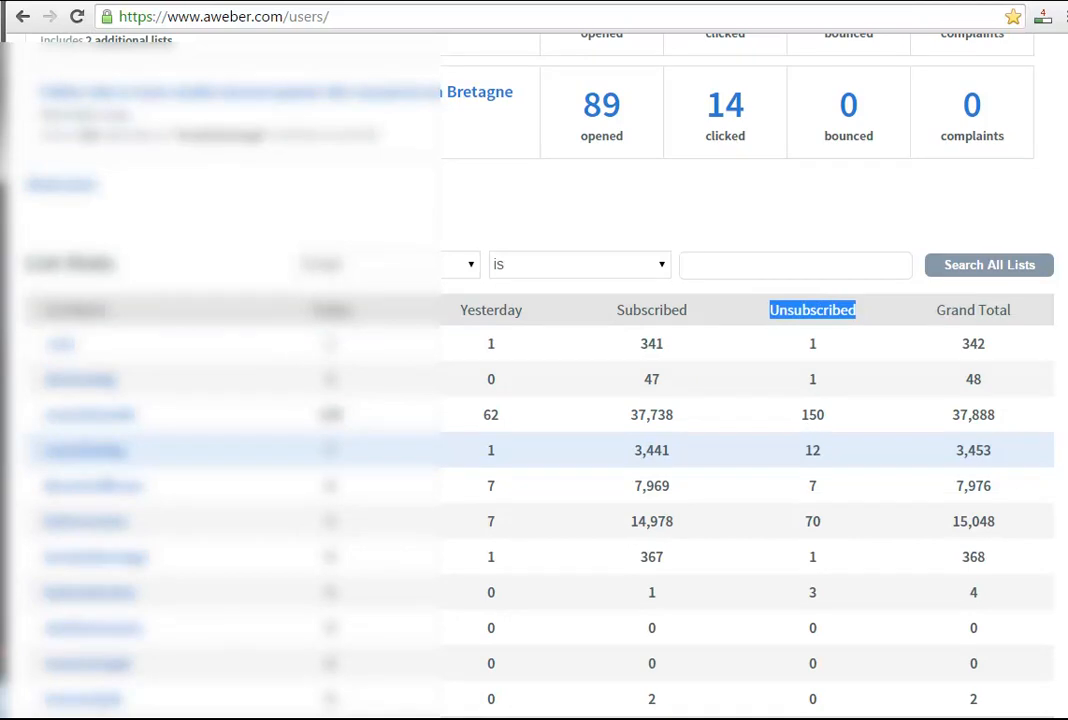
pyautogui.scroll(8, 534, 400)
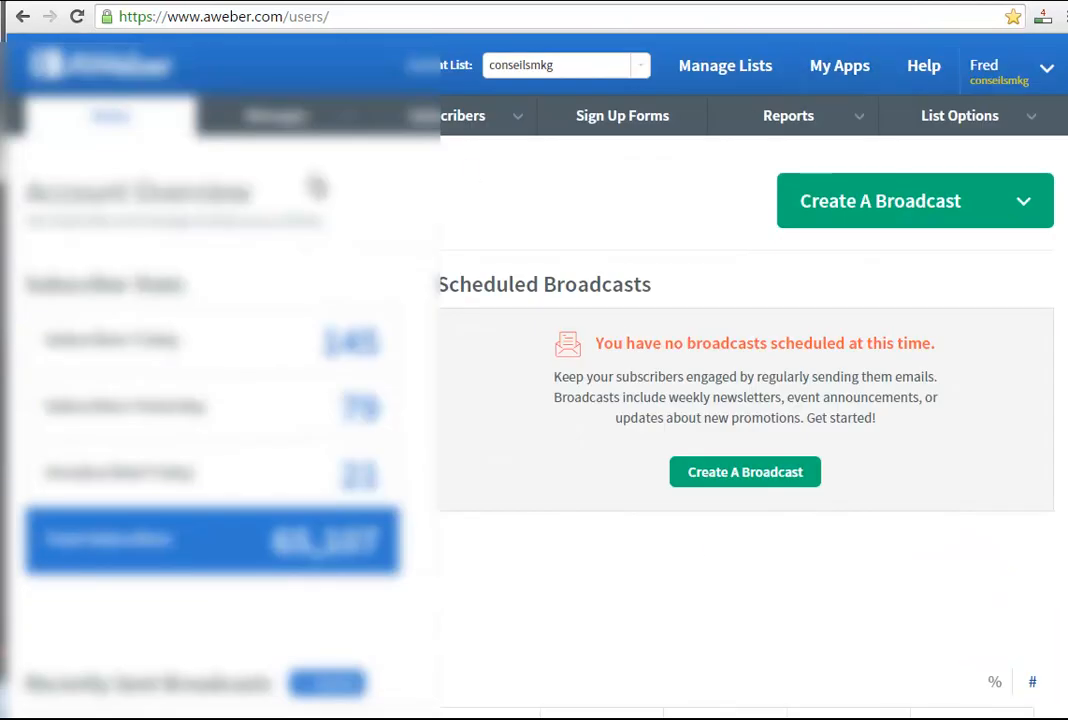
# Go to the current list's follow-up series and create a follow-up with the Drag & Drop Email Builder.
pyautogui.moveTo(284, 120)
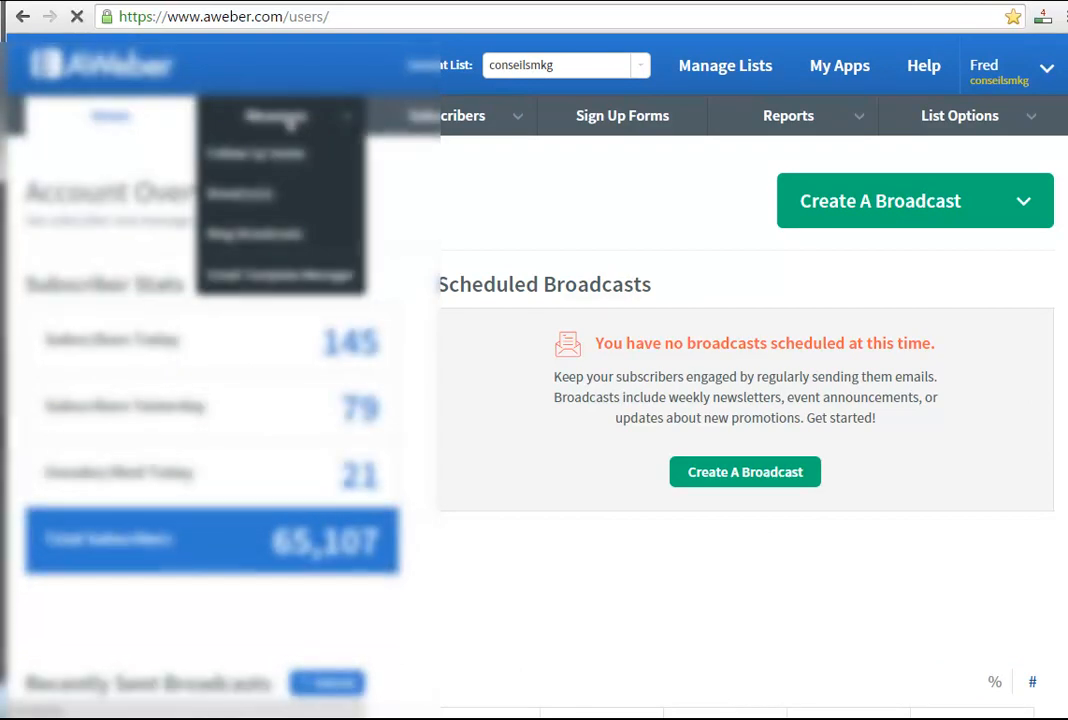
pyautogui.click(268, 118)
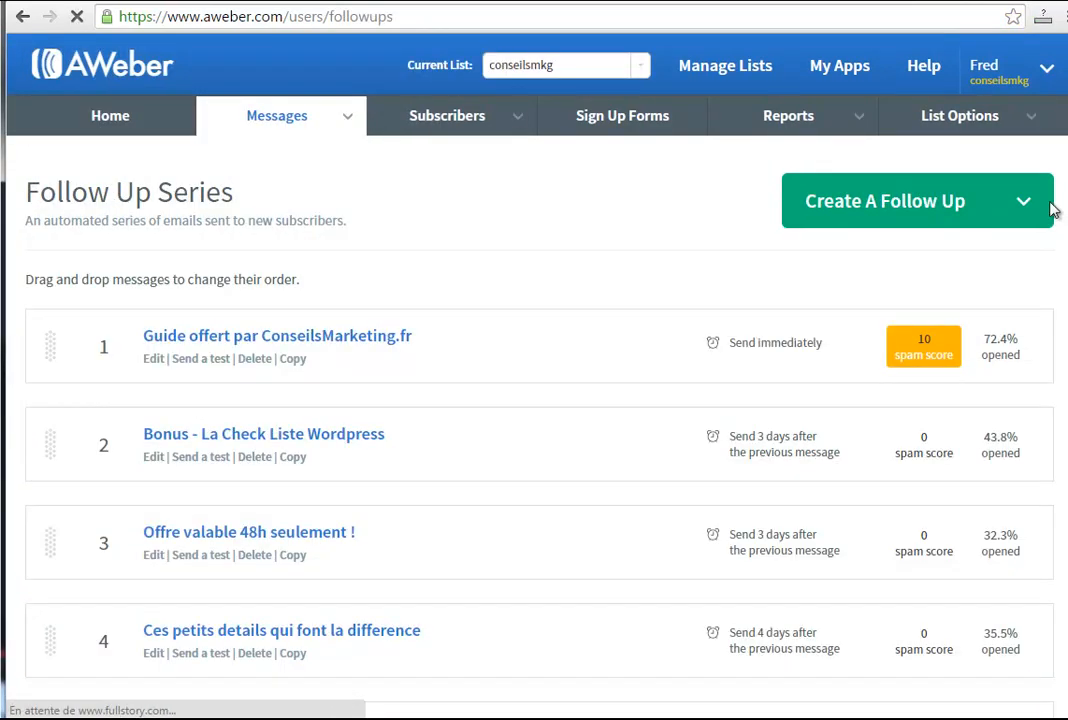
pyautogui.moveTo(1027, 203)
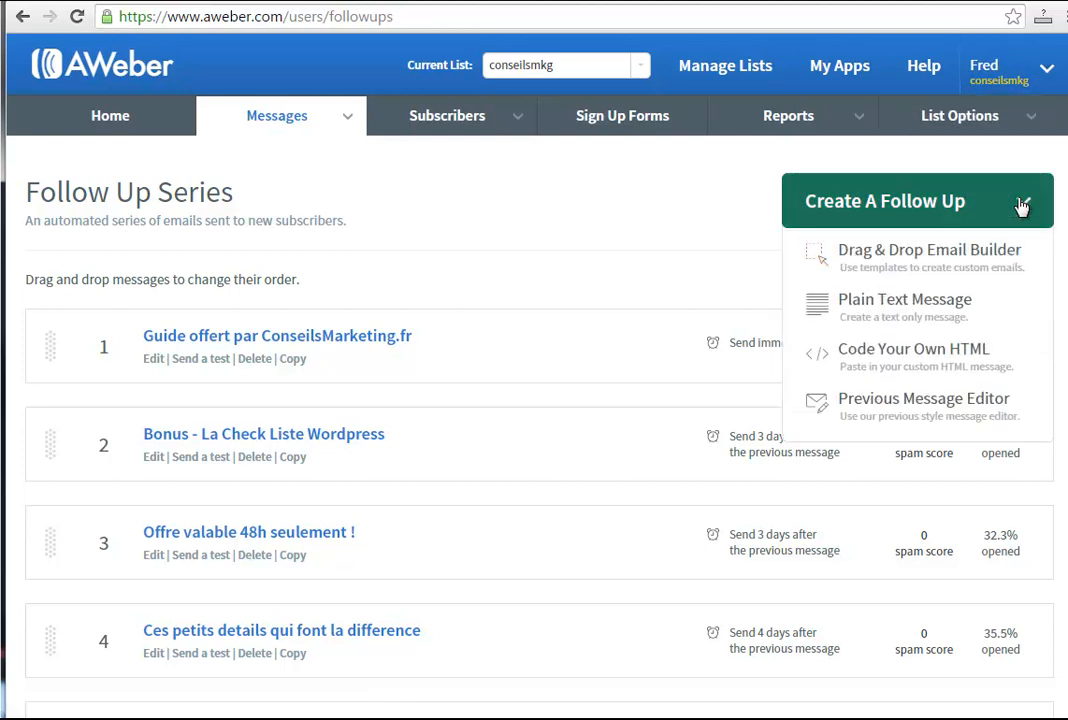
pyautogui.moveTo(988, 215)
pyautogui.click(849, 254)
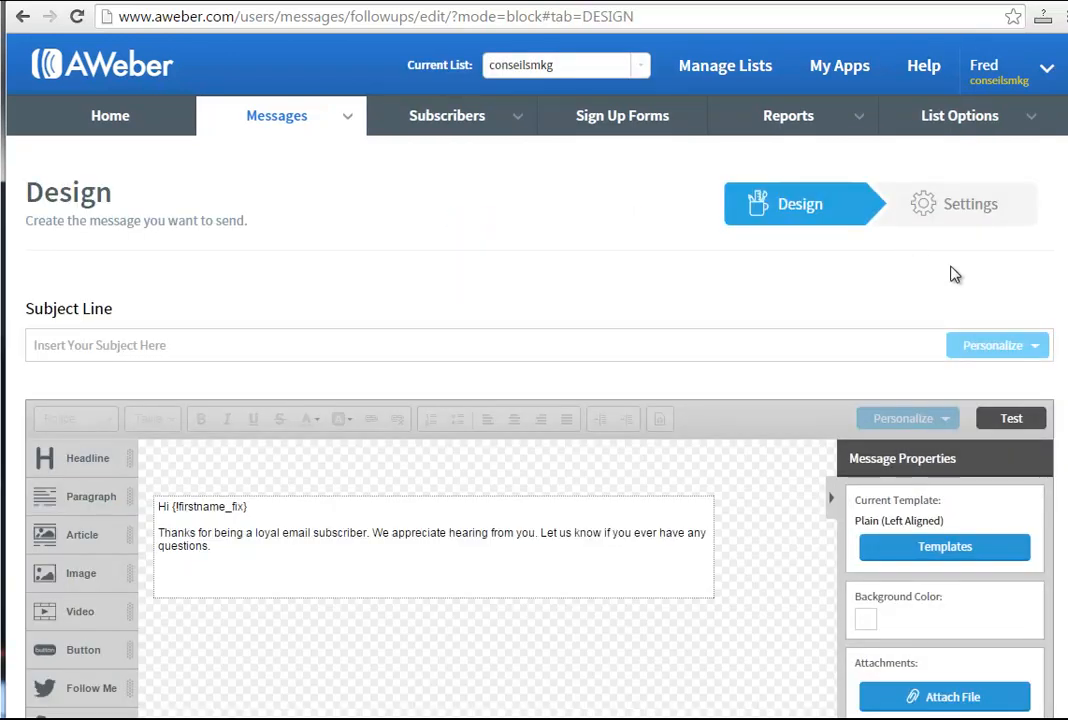
# Add a Video block beneath the greeting text in the message body.
pyautogui.scroll(-3, 1066, 261)
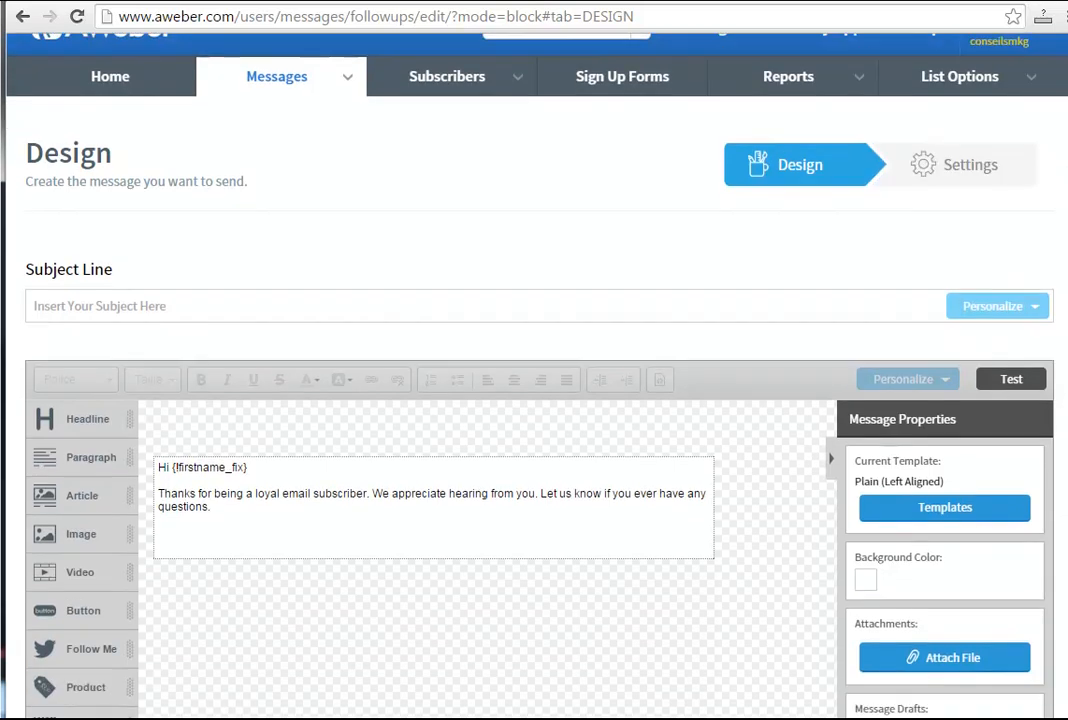
pyautogui.scroll(-2, 1066, 261)
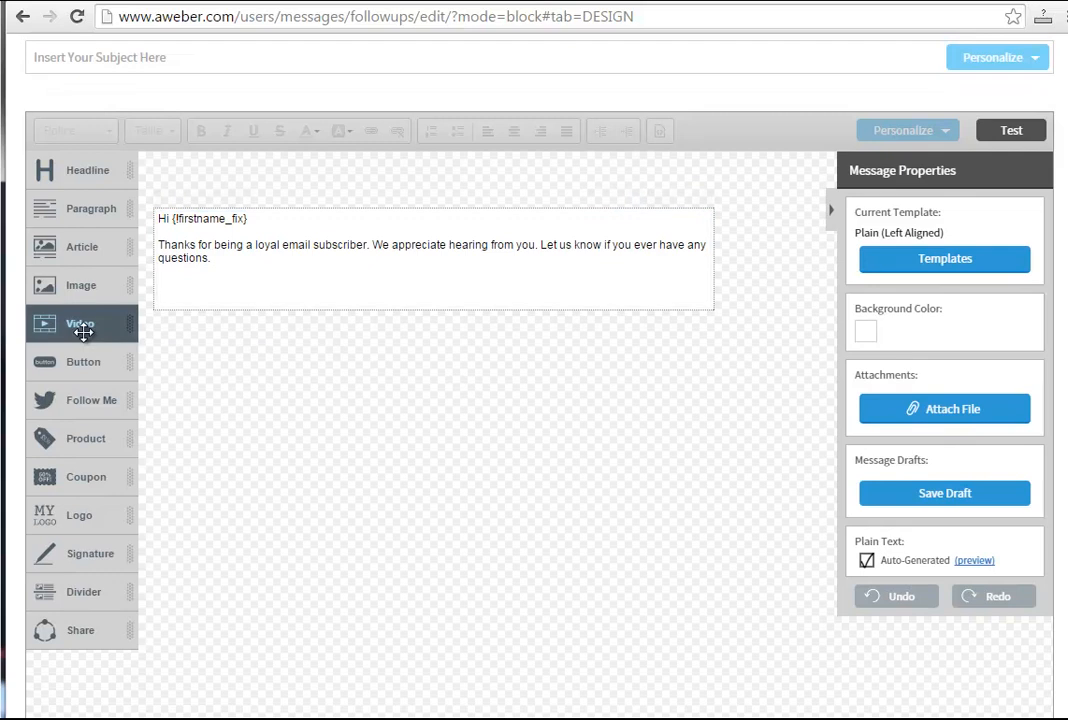
pyautogui.moveTo(83, 334); pyautogui.dragTo(409, 294)
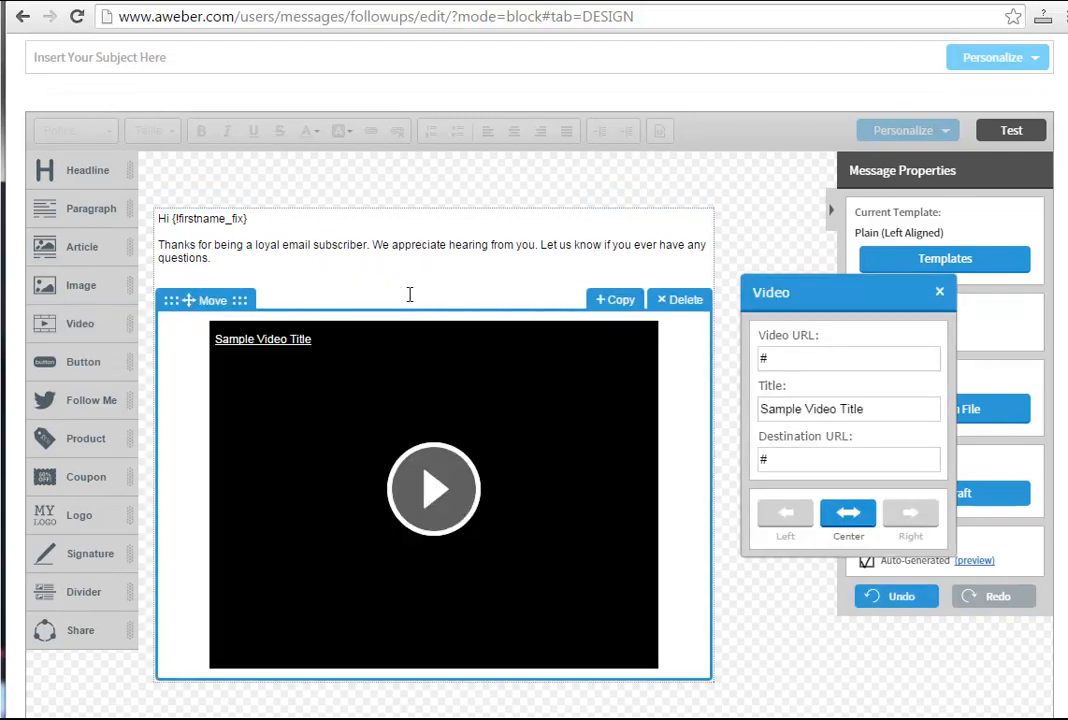
# Switch to another browser tab, load YouTube and open the account's own channel page.
pyautogui.click(853, 1)
pyautogui.click(525, 23)
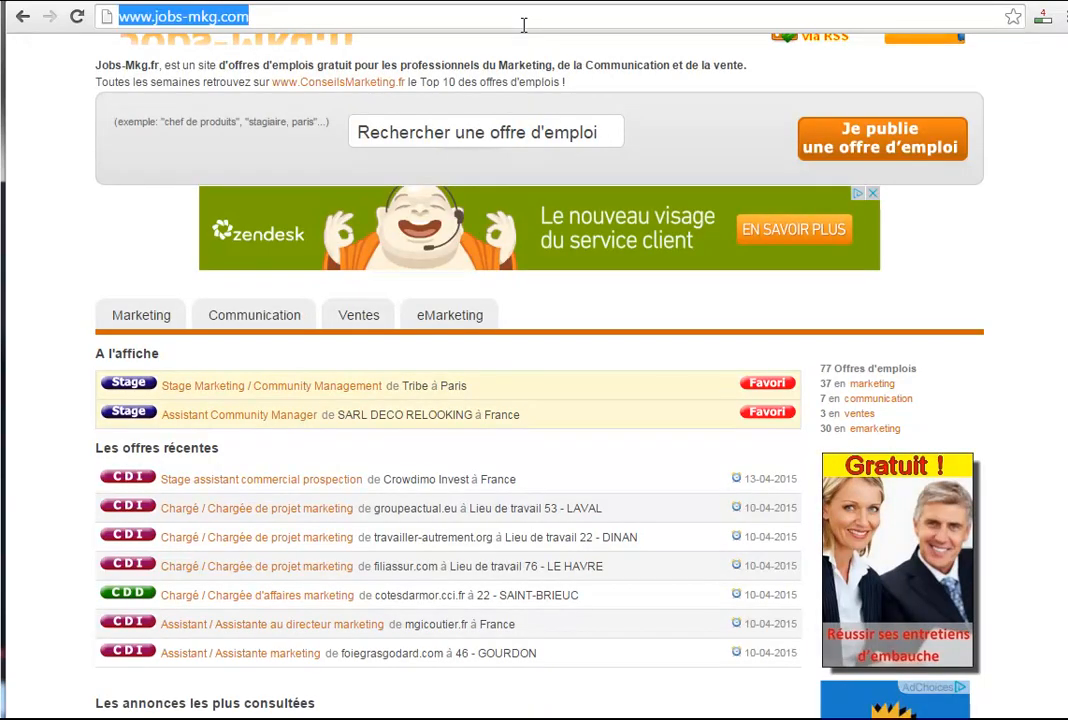
pyautogui.write('youtube')
pyautogui.press('Return')
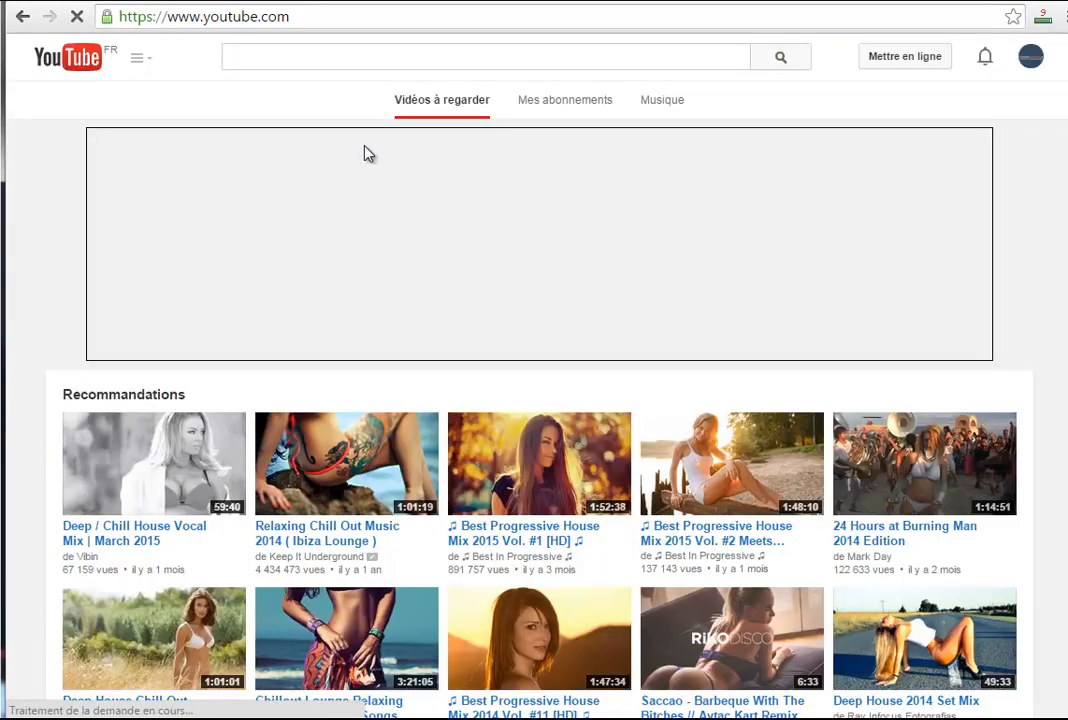
pyautogui.click(1033, 58)
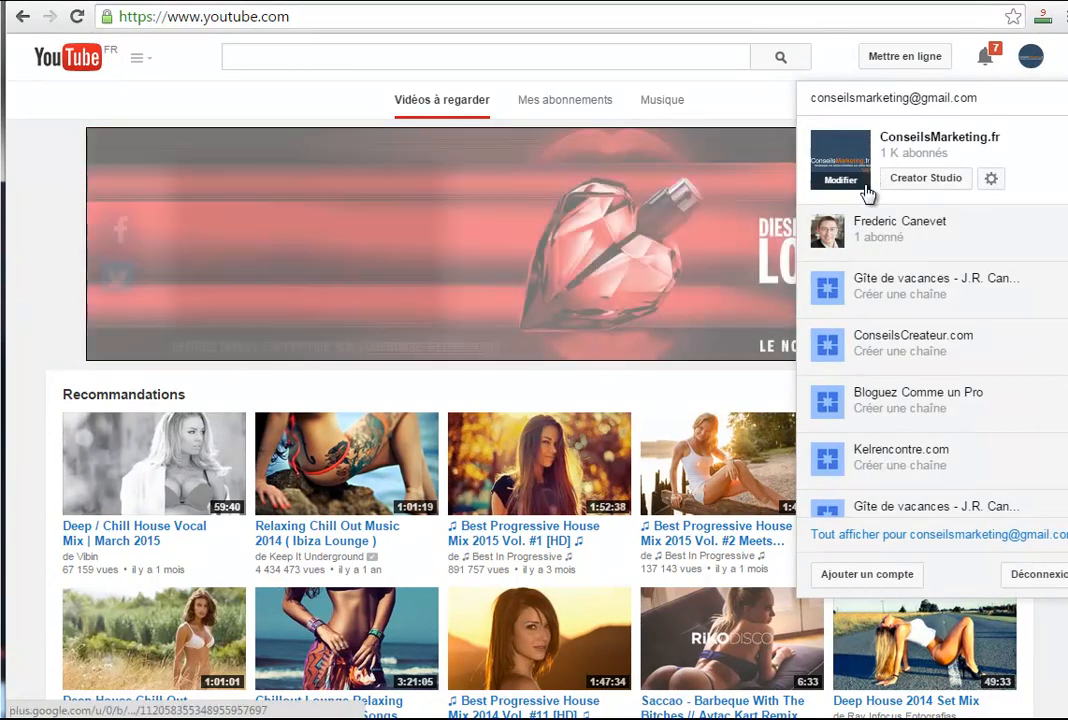
pyautogui.click(140, 58)
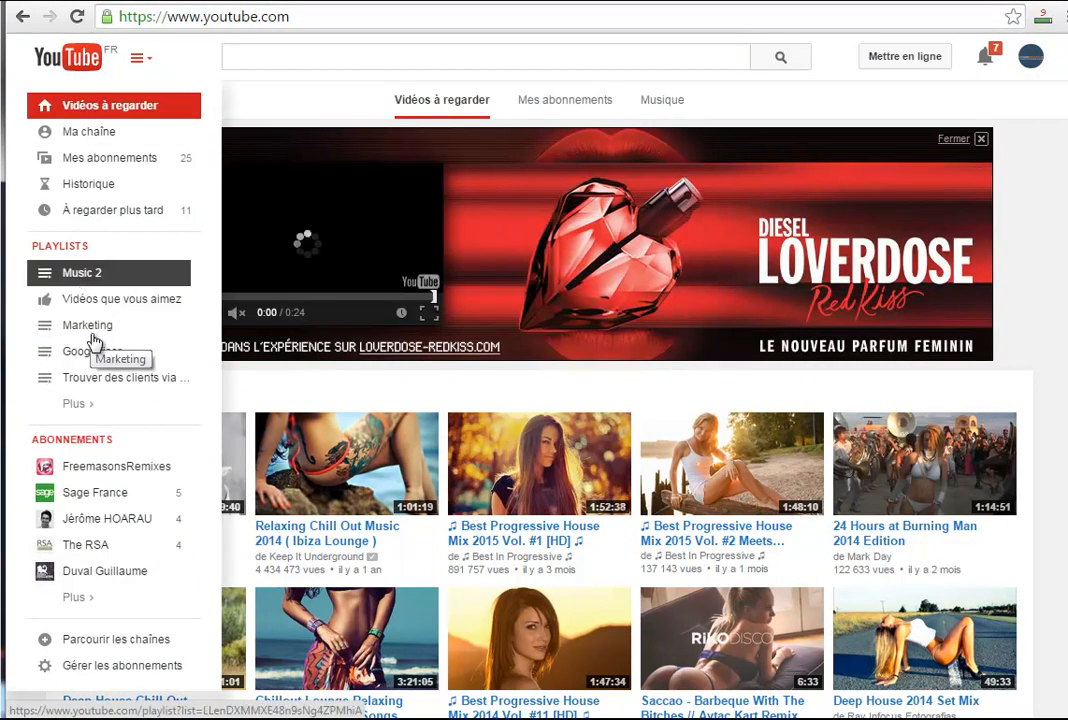
pyautogui.click(105, 140)
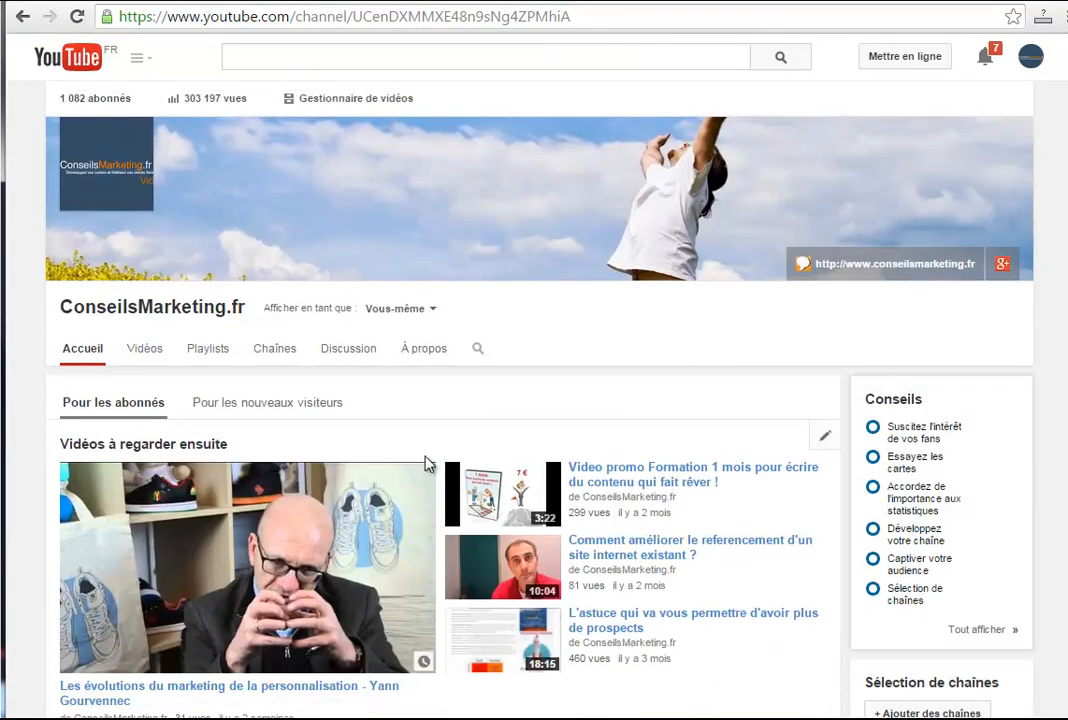
# Open the video "Video promo Formation 1 mois pour écrire du contenu qui fait rêver !" and copy its URL.
pyautogui.click(627, 484)
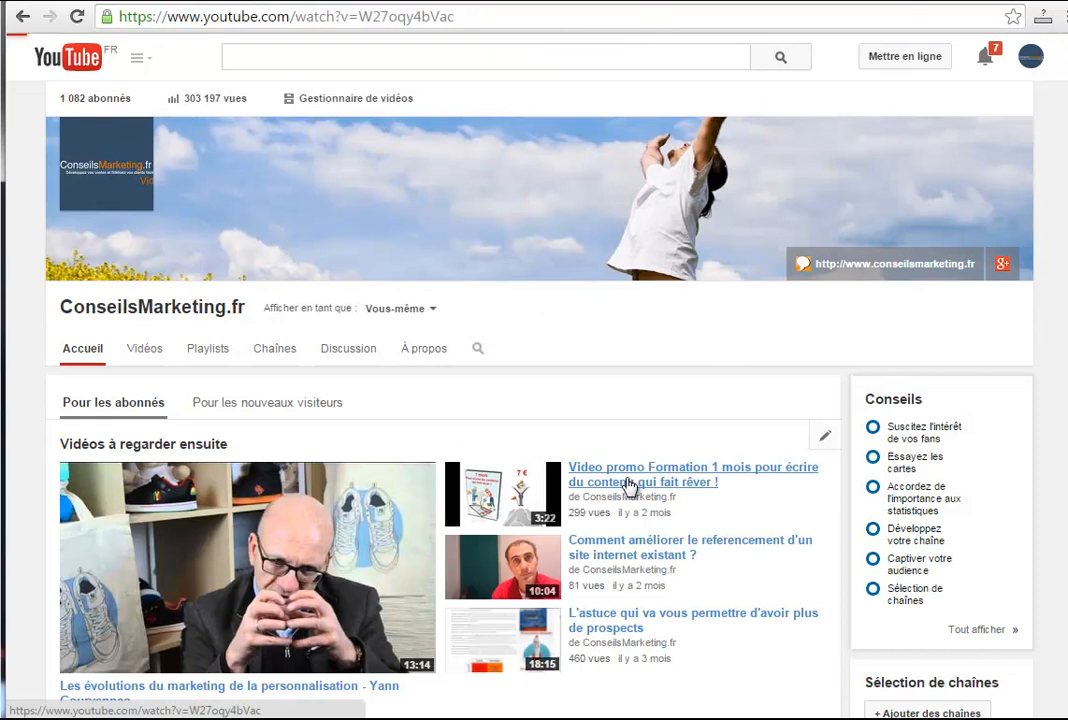
pyautogui.click(467, 17)
pyautogui.rightClick(410, 17)
pyautogui.click(469, 80)
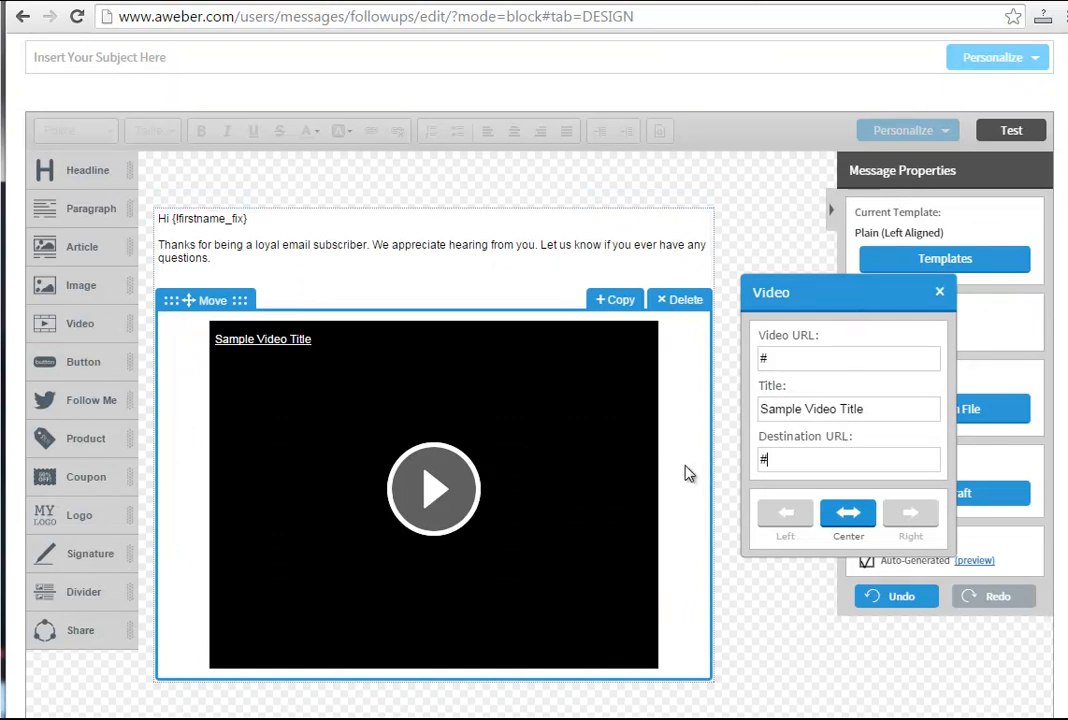
# Back in the AWeber message, paste the copied YouTube link as the video block's Destination URL and Video URL.
pyautogui.click(769, 449)
pyautogui.press('BackSpace')
pyautogui.hotkey('ctrl', 'v')
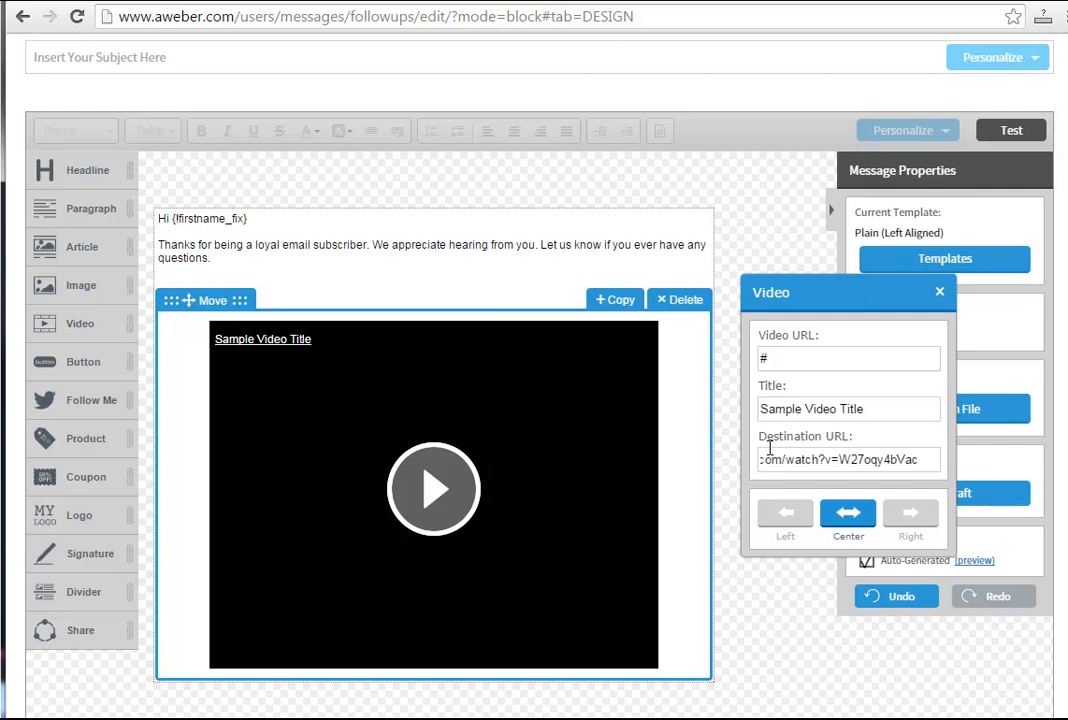
pyautogui.moveTo(760, 360); pyautogui.dragTo(790, 365)
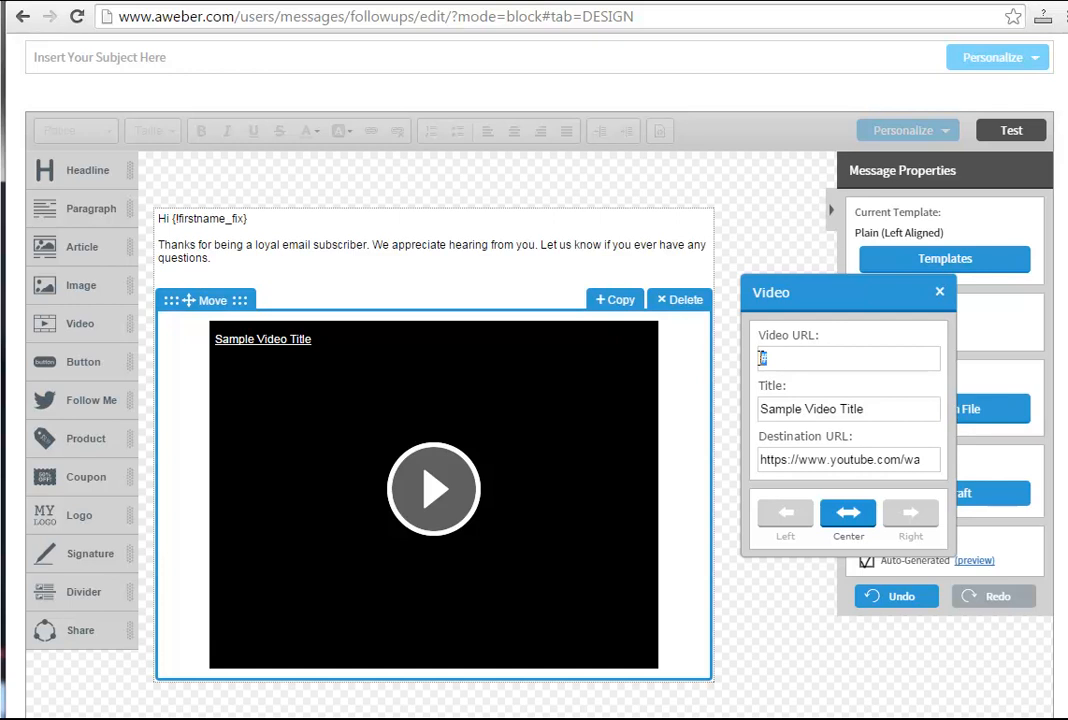
pyautogui.hotkey('ctrl', 'v')
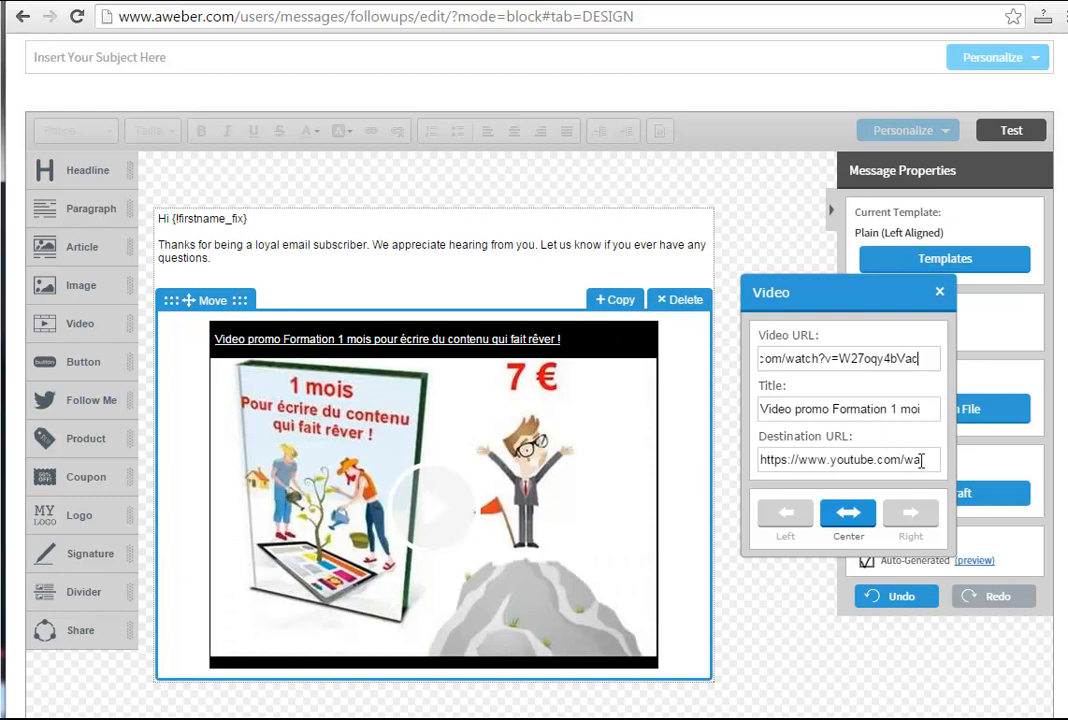
pyautogui.click(854, 458)
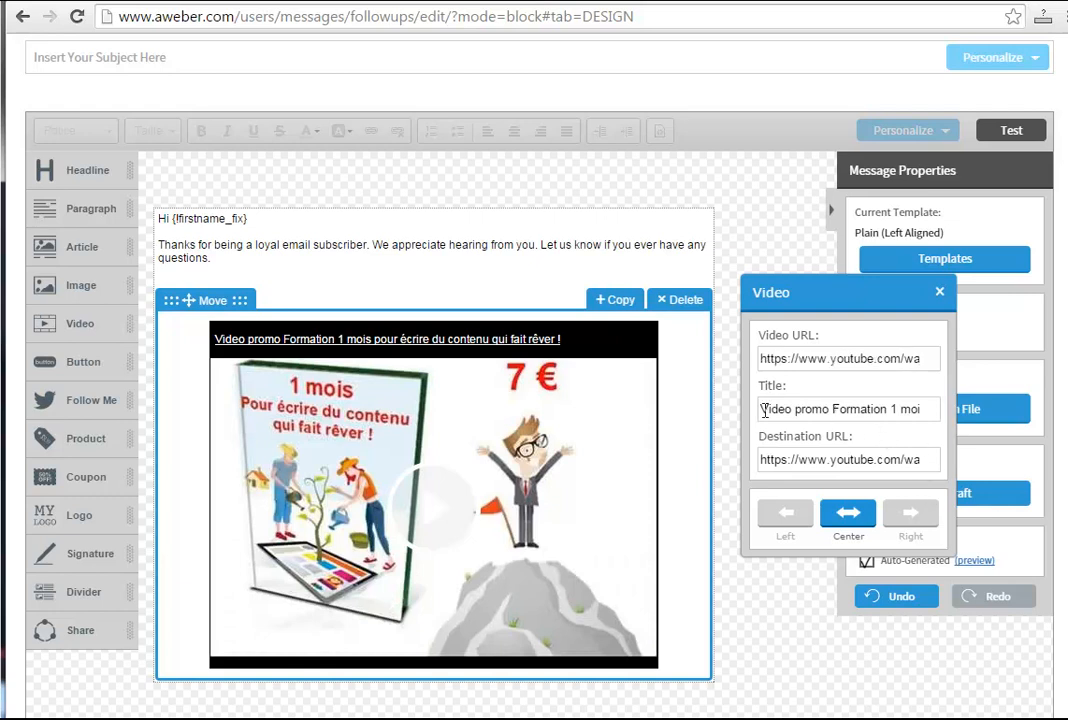
# Replace the video block's title with "promo" and close its properties.
pyautogui.moveTo(763, 410); pyautogui.dragTo(1051, 405)
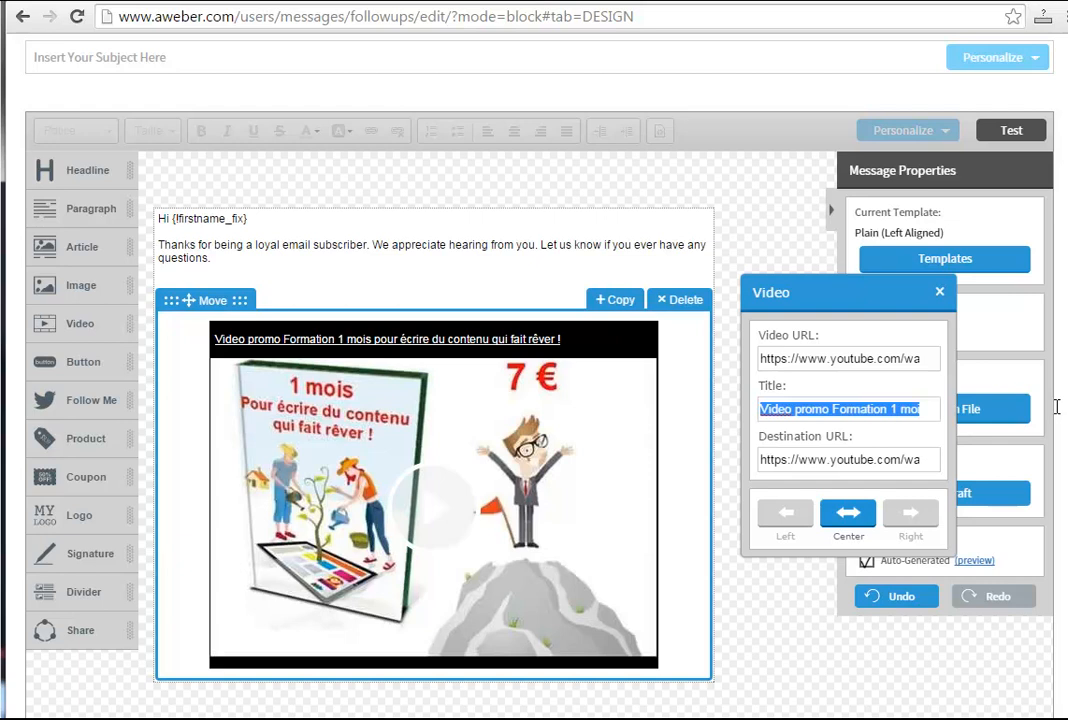
pyautogui.write('promo')
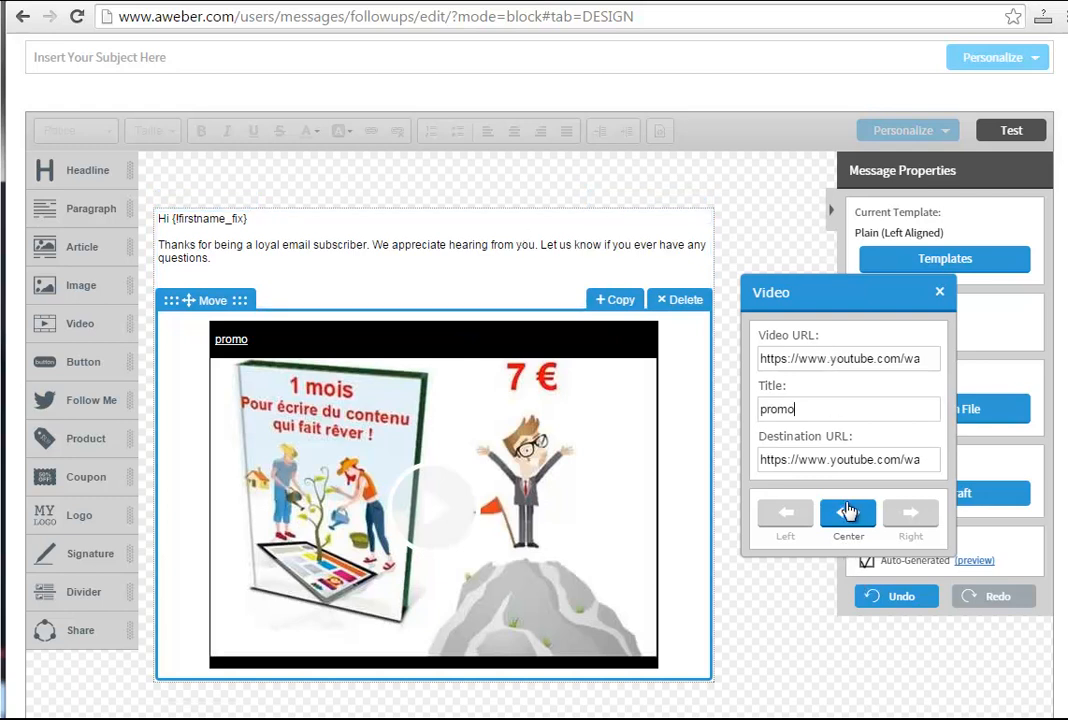
pyautogui.click(417, 241)
pyautogui.click(767, 654)
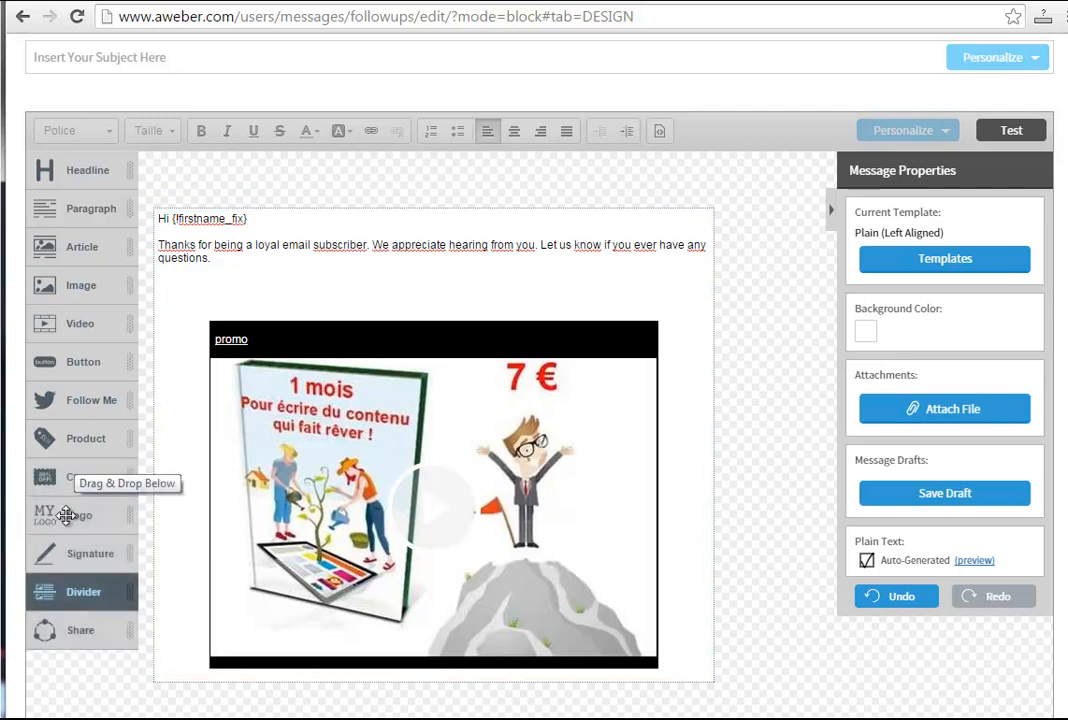
# Insert a Button block between the greeting text and the video, and set its text size to 24 px.
pyautogui.moveTo(350, 317); pyautogui.dragTo(435, 330)
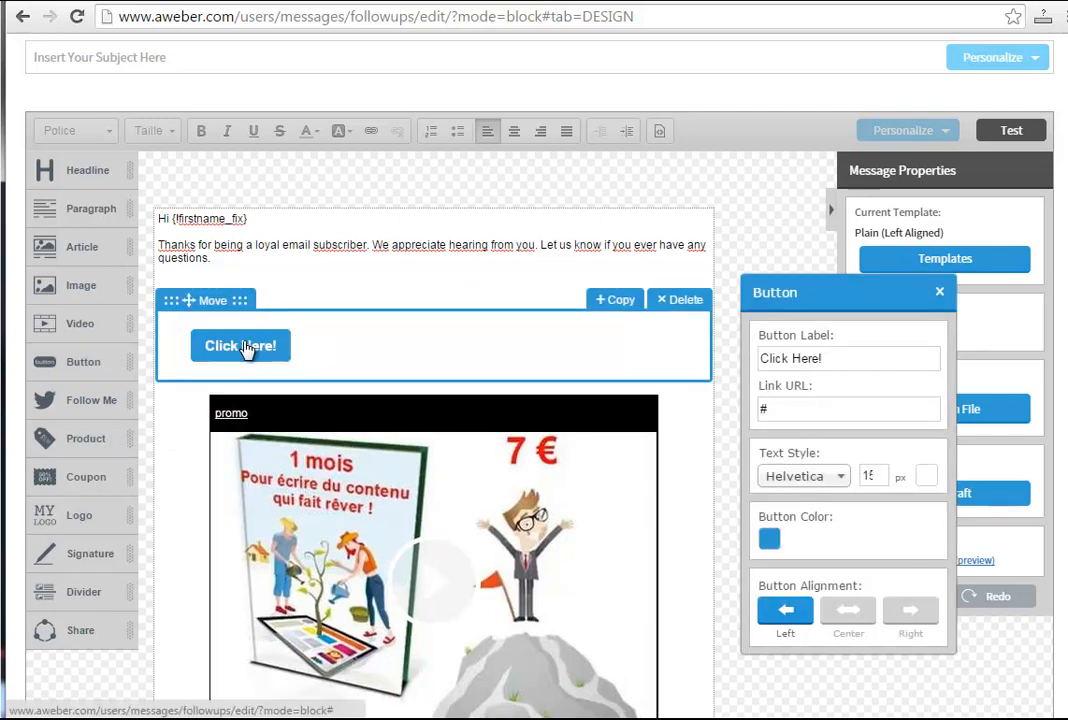
pyautogui.click(879, 471)
pyautogui.click(879, 471)
pyautogui.click(879, 471)
pyautogui.click(879, 471)
pyautogui.click(879, 471)
pyautogui.click(879, 471)
pyautogui.click(879, 471)
pyautogui.click(879, 471)
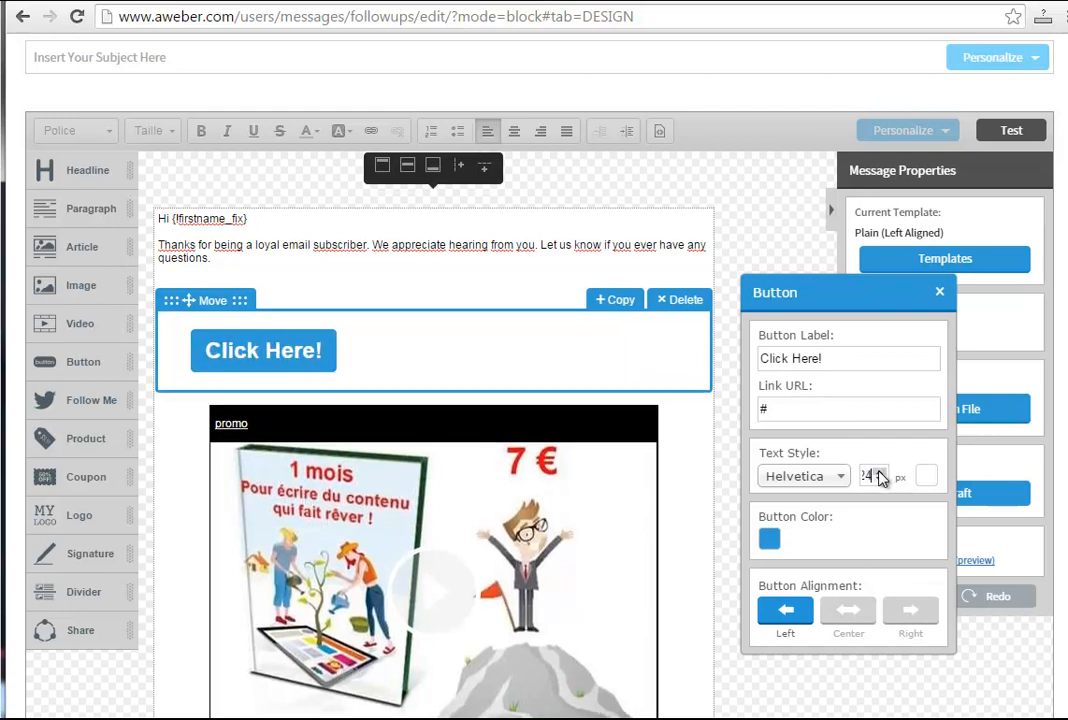
# Set the button's alignment to Center and replace its label with the filler text "hgfhgfhfhgfhhjfhgf".
pyautogui.click(847, 612)
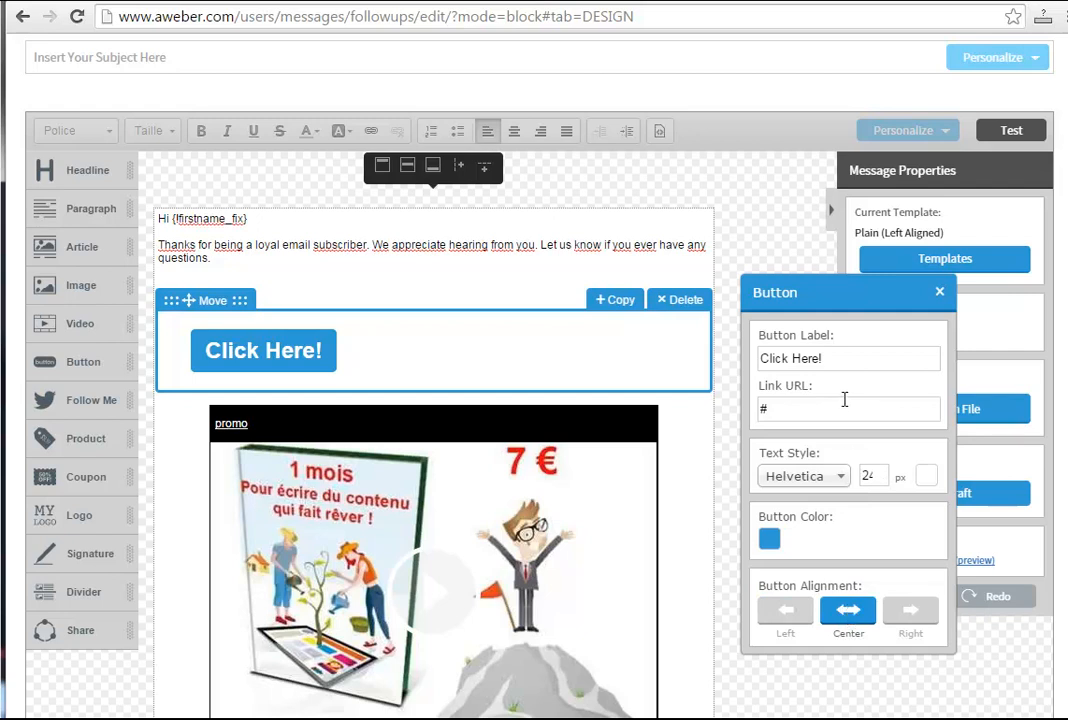
pyautogui.moveTo(834, 358); pyautogui.dragTo(746, 356)
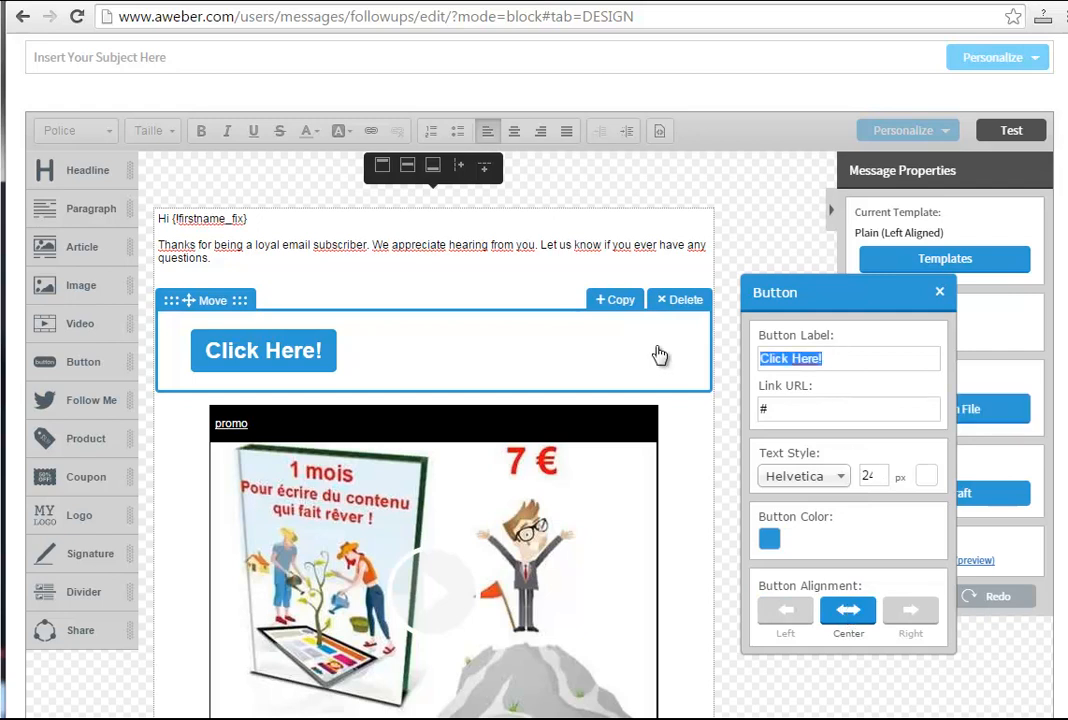
pyautogui.write('hgfhgfhfhgfhhjfhgf')
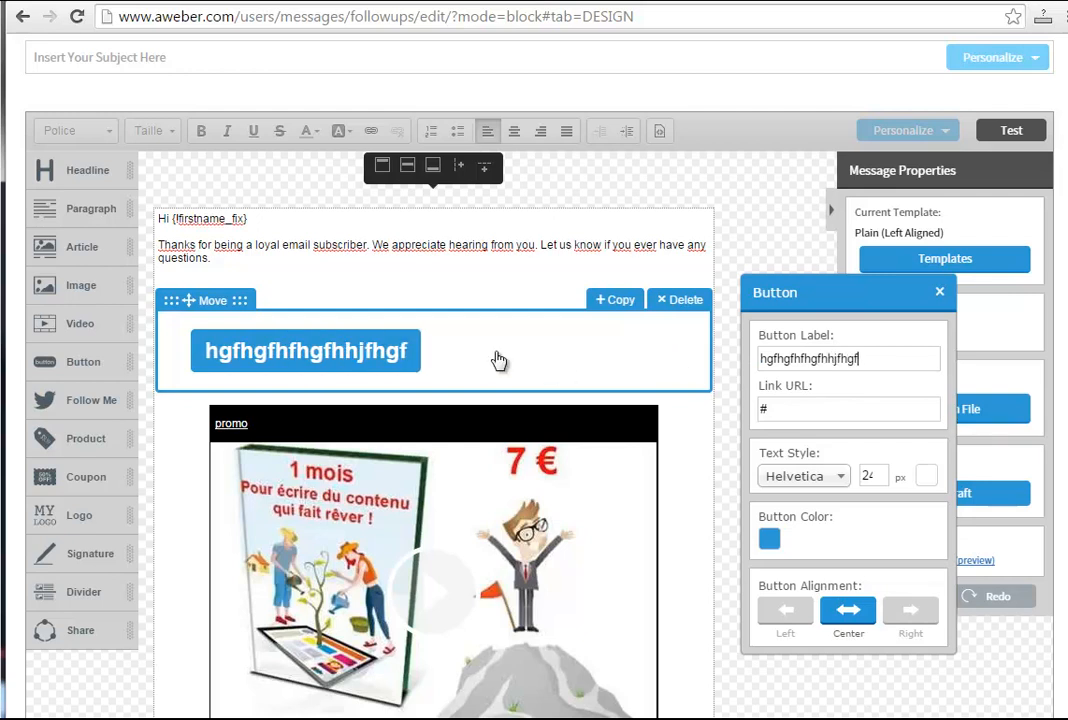
# Replace the button's filler label with "Clisquez ici".
pyautogui.hotkey('ctrl', 'a')
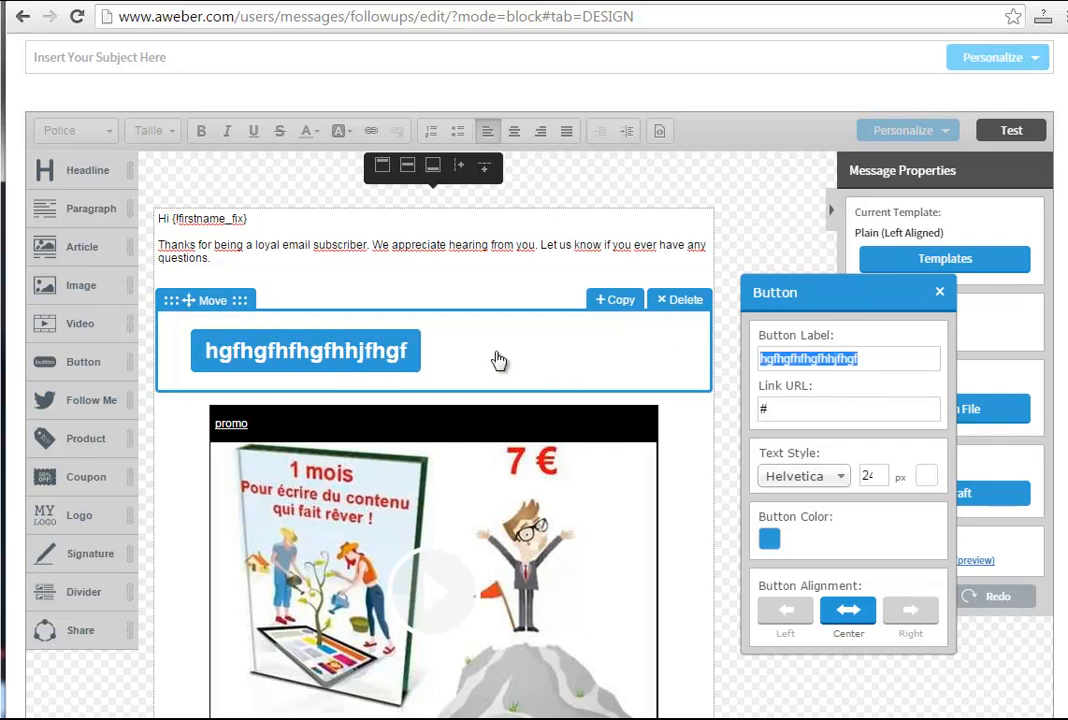
pyautogui.write('Clque')
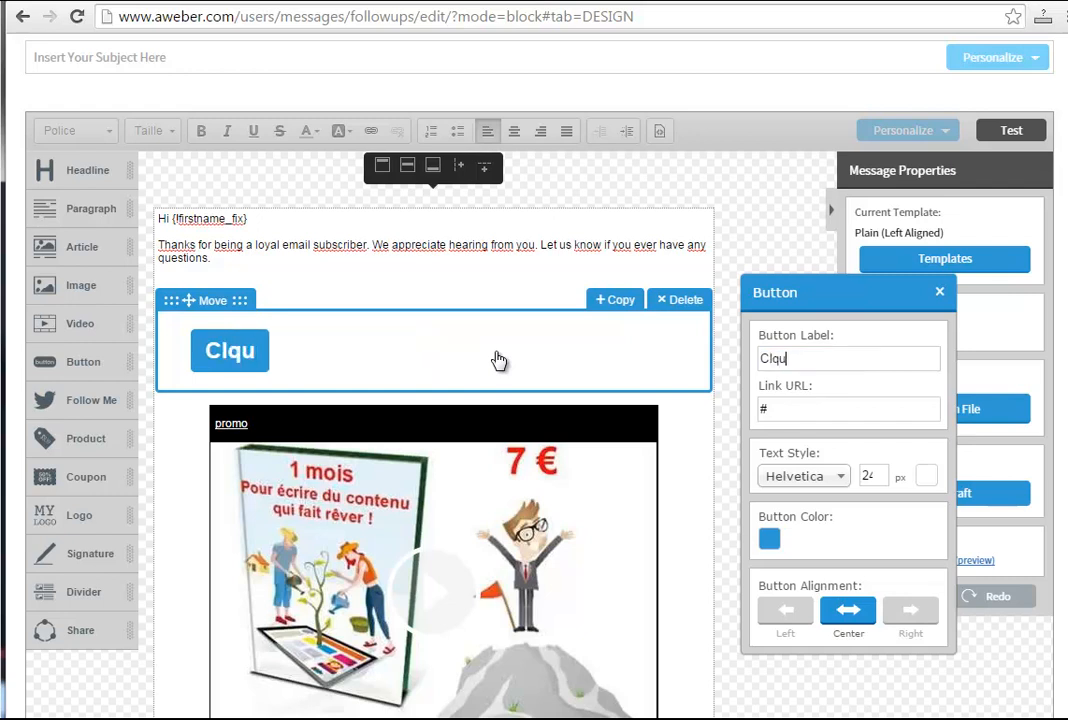
pyautogui.press('BackSpace')
pyautogui.press('BackSpace')
pyautogui.press('BackSpace')
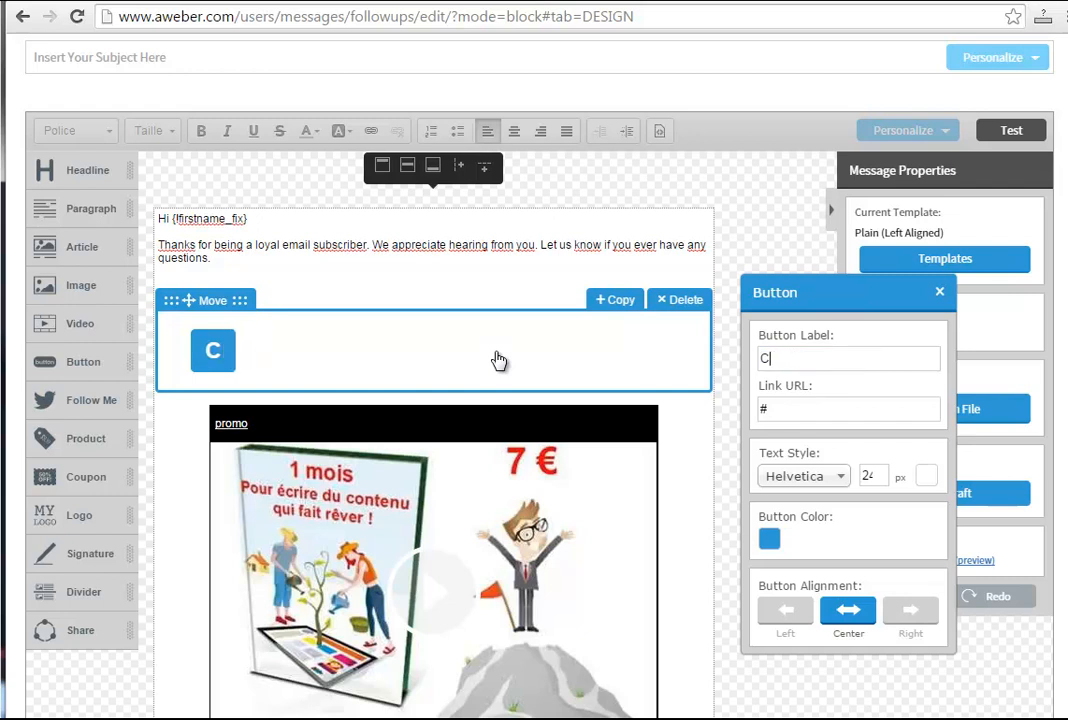
pyautogui.write('lisquez ici')
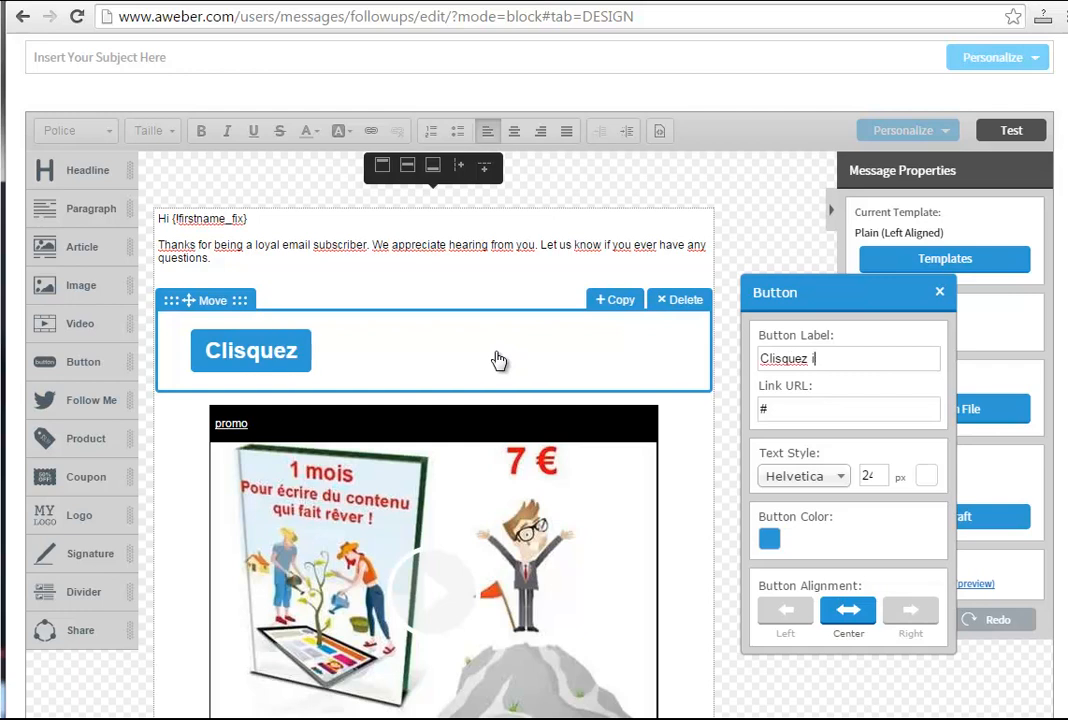
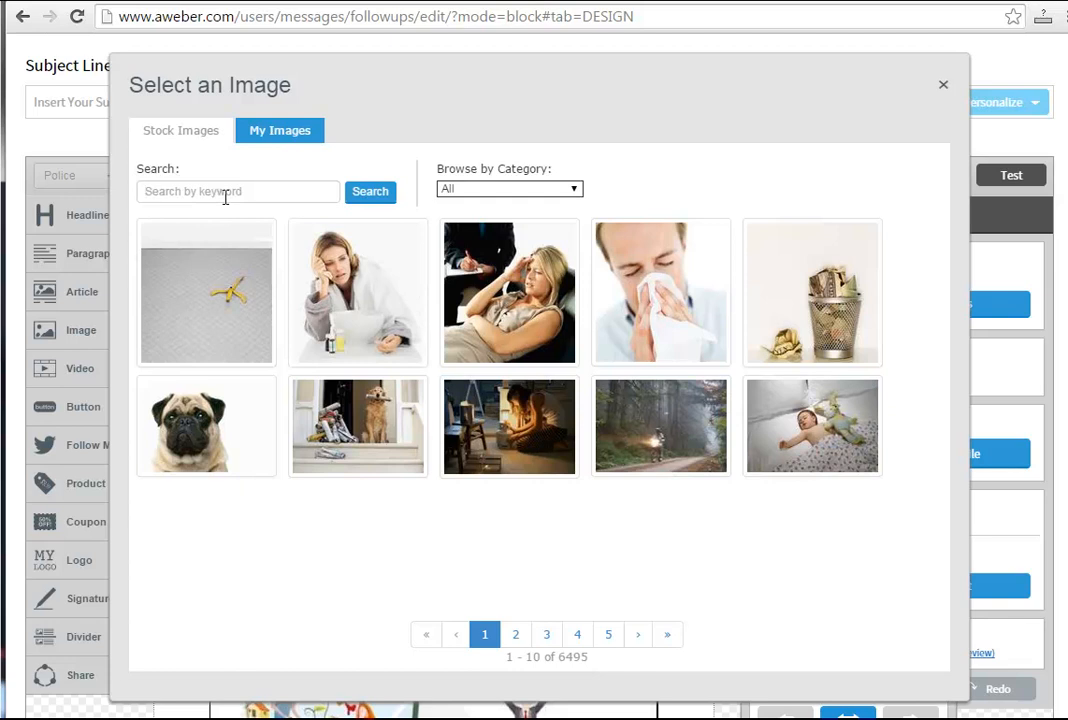
# Search the stock image gallery for "marketing".
pyautogui.write('p')
pyautogui.write('arketing')
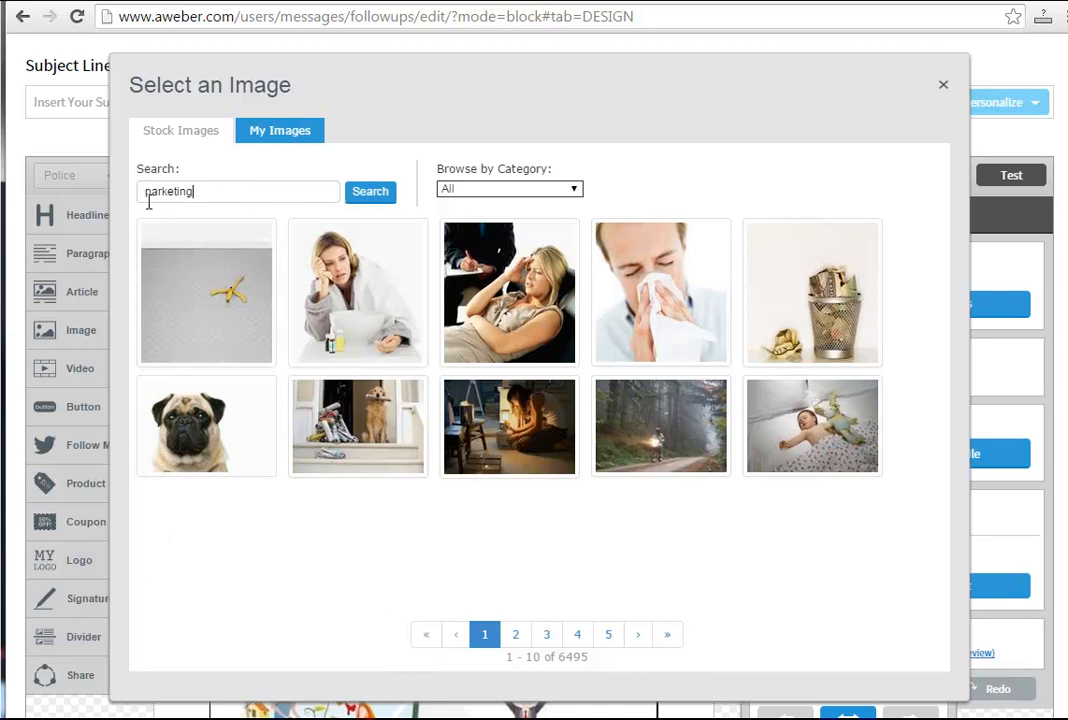
pyautogui.write('m')
pyautogui.click(157, 217)
pyautogui.click(359, 203)
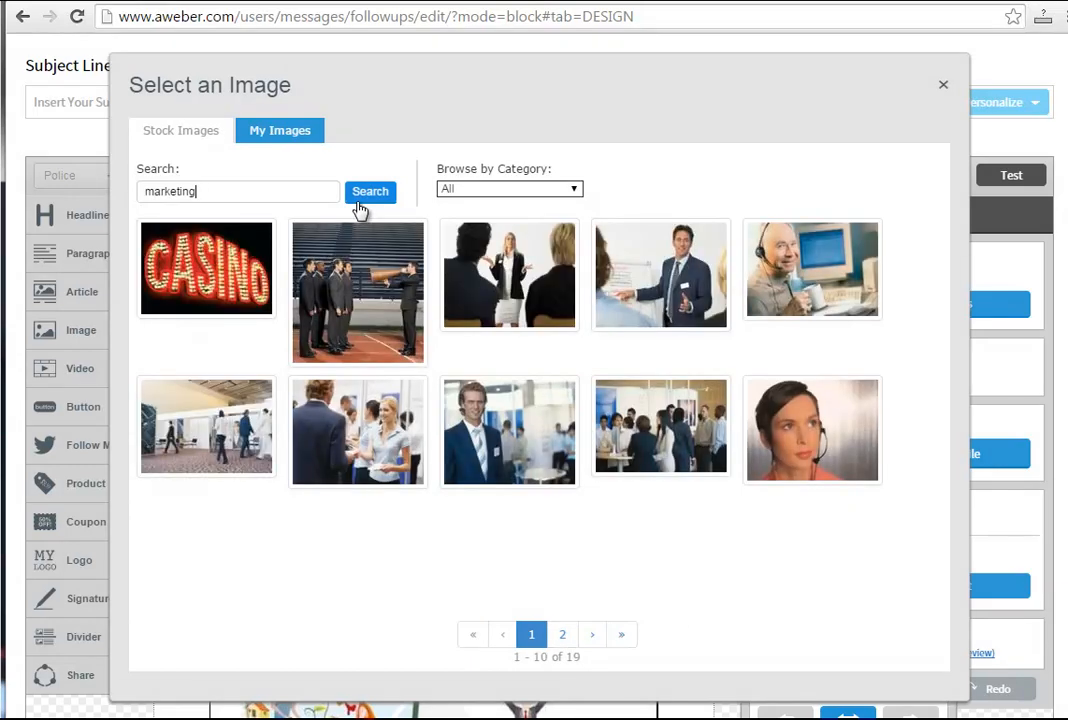
# Restrict the image search to the Business & Finance category and insert the photo of the man with a megaphone against the sky.
pyautogui.click(576, 189)
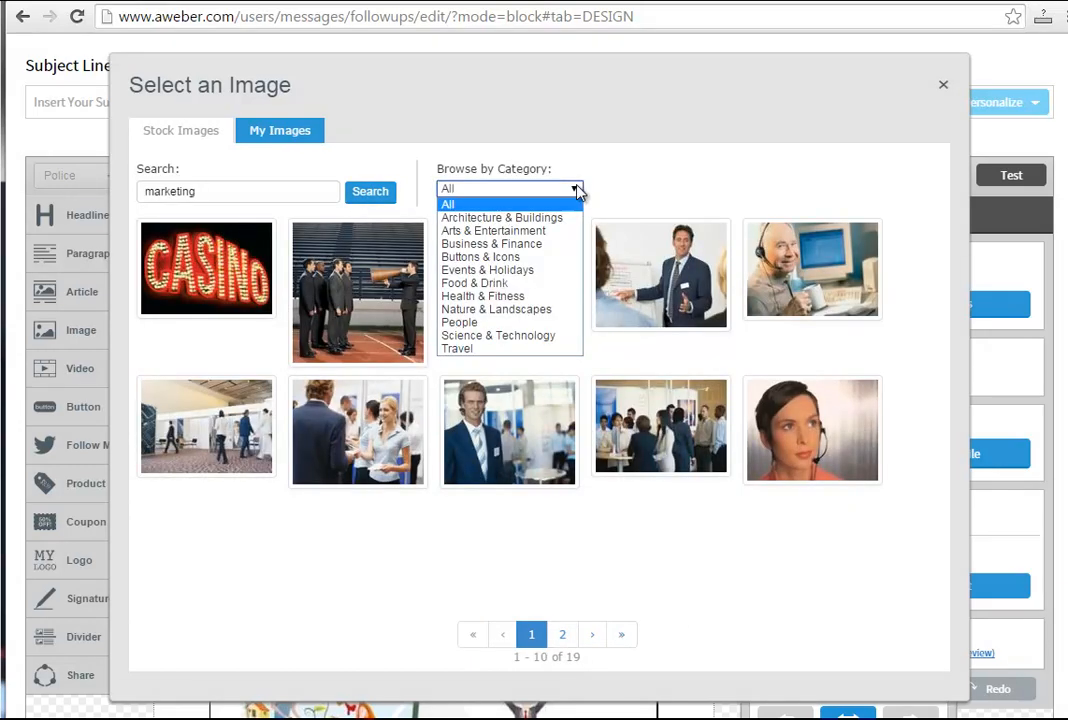
pyautogui.click(528, 242)
pyautogui.click(367, 205)
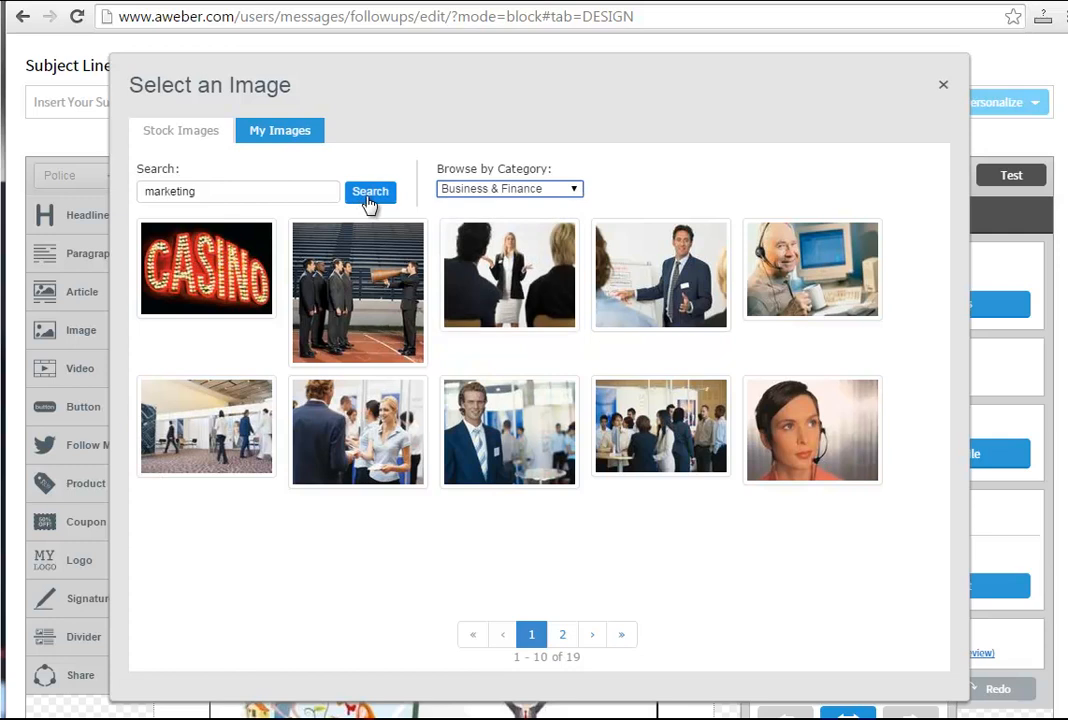
pyautogui.click(370, 205)
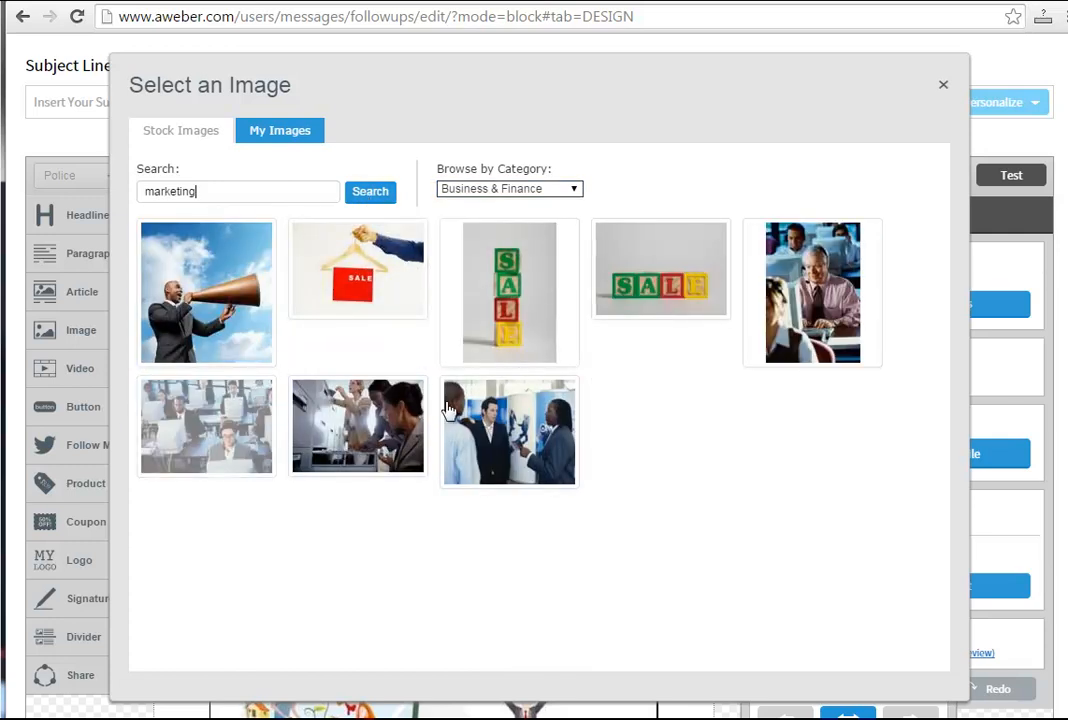
pyautogui.click(204, 270)
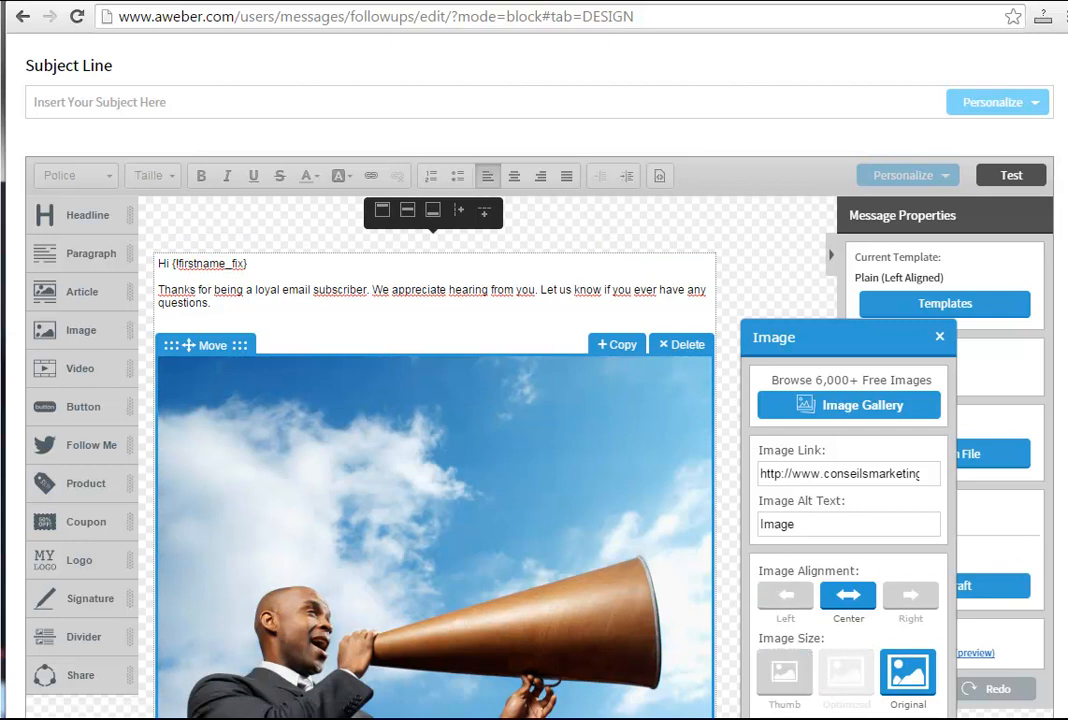
# Set the megaphone image's size to Thumb and enlarge it by hand to nearly half the message width.
pyautogui.scroll(-5, 850, 600)
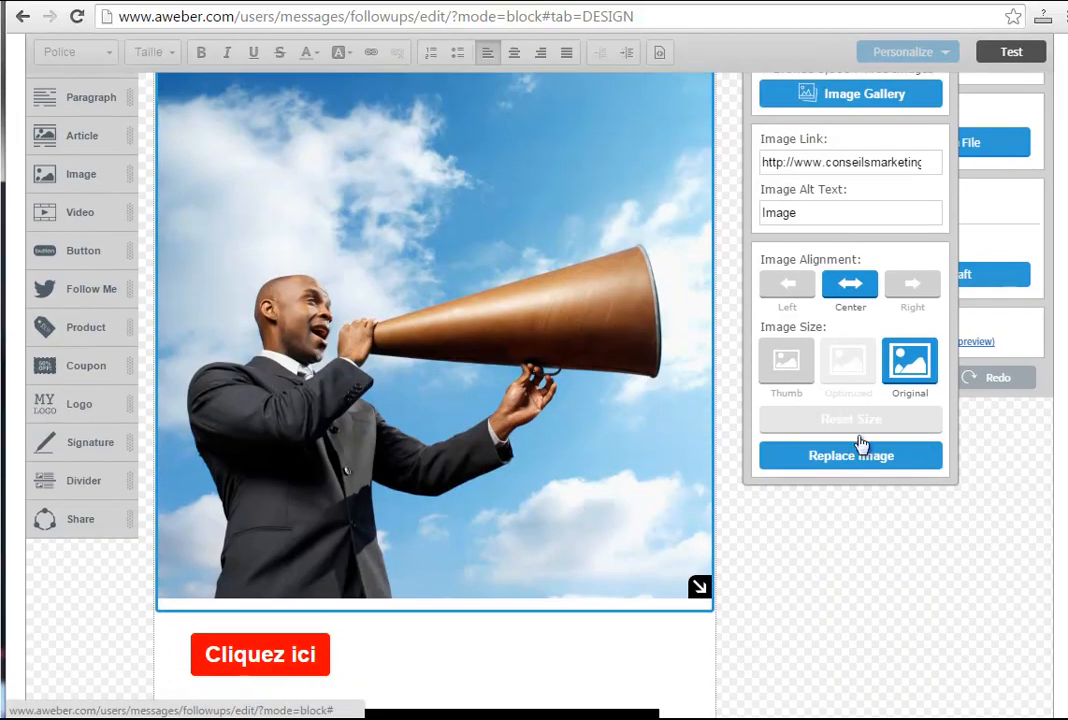
pyautogui.click(803, 383)
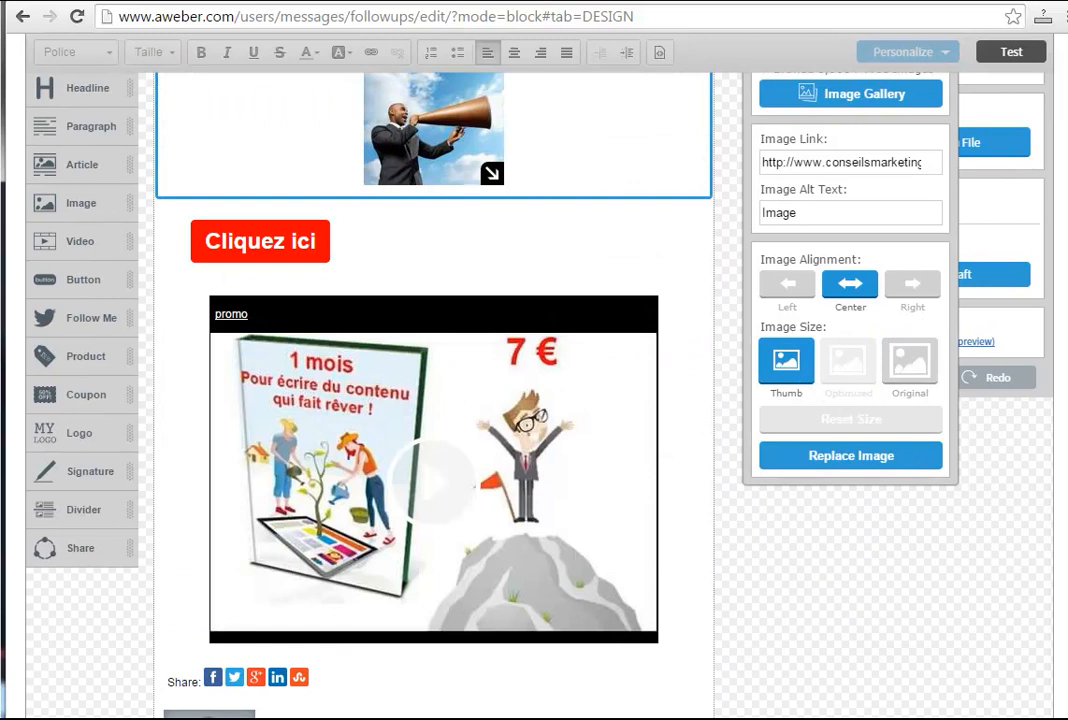
pyautogui.scroll(3, 438, 313)
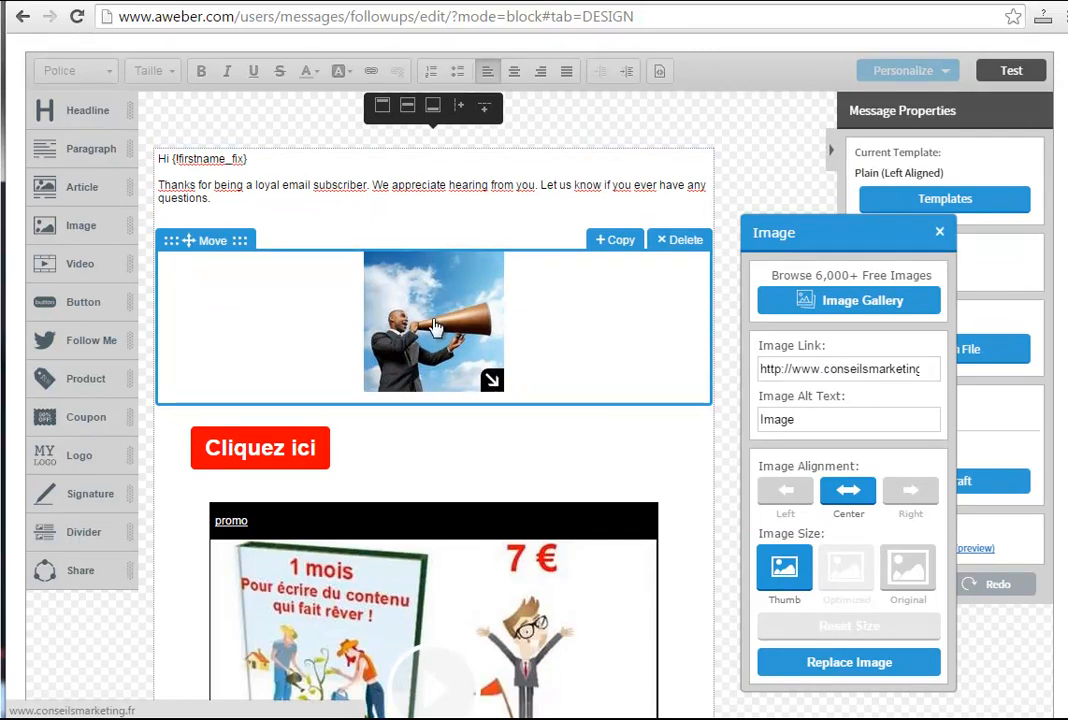
pyautogui.moveTo(491, 380); pyautogui.dragTo(590, 430)
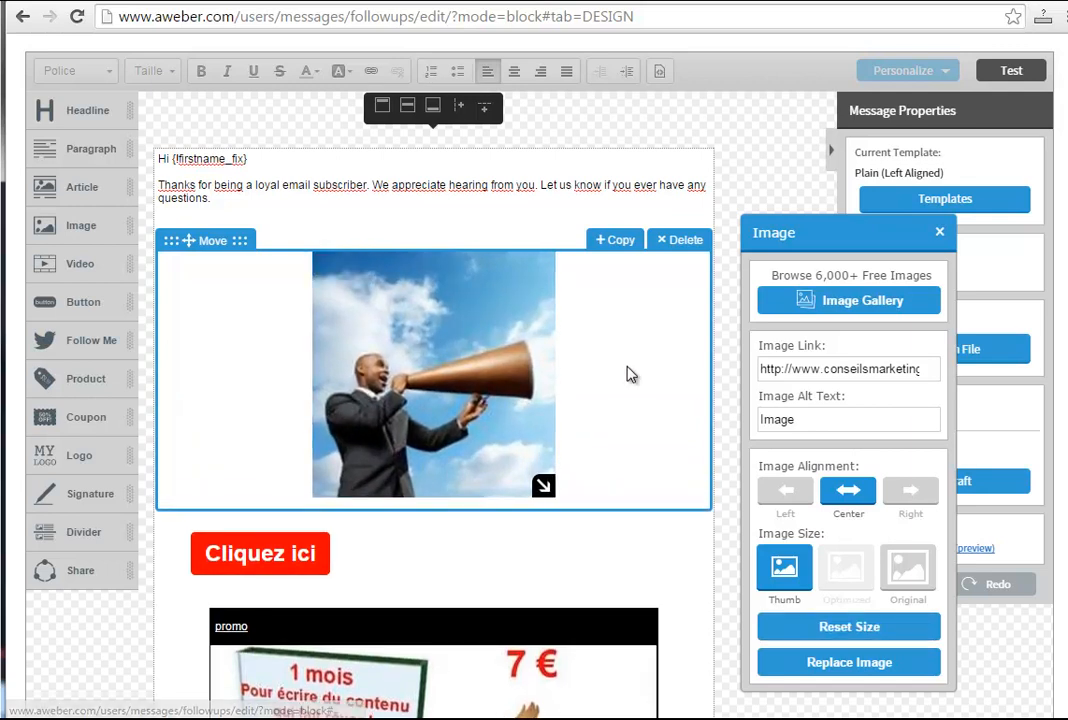
# Examine which subscriber personalization fields can be inserted into the greeting text.
pyautogui.click(313, 215)
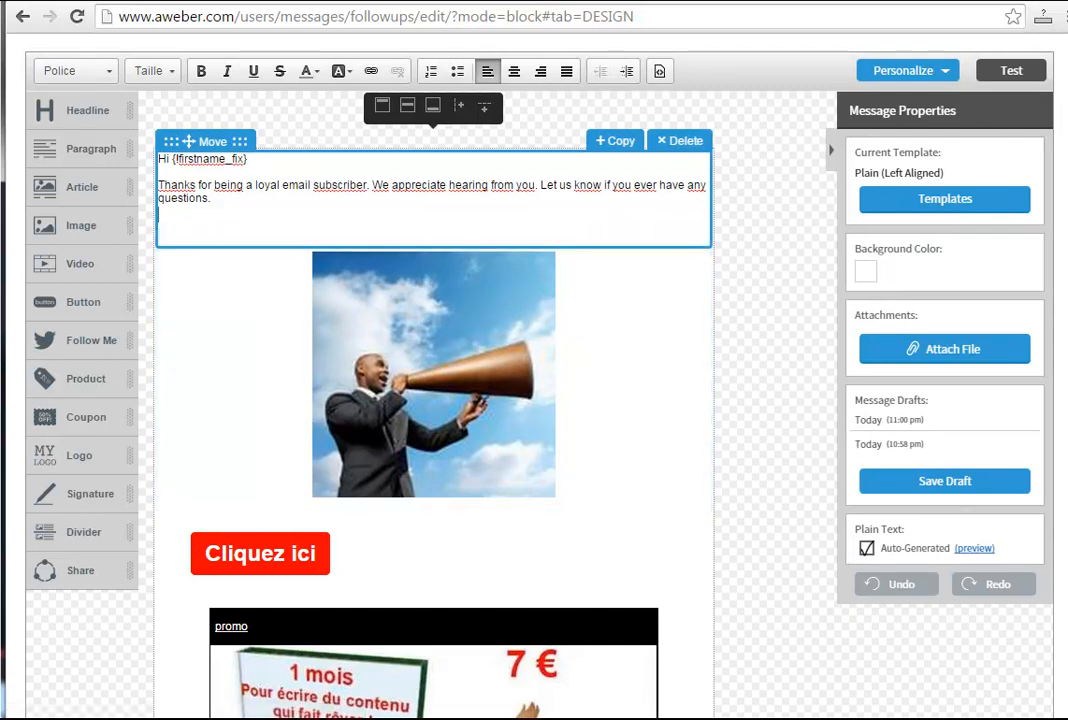
pyautogui.scroll(3, 534, 360)
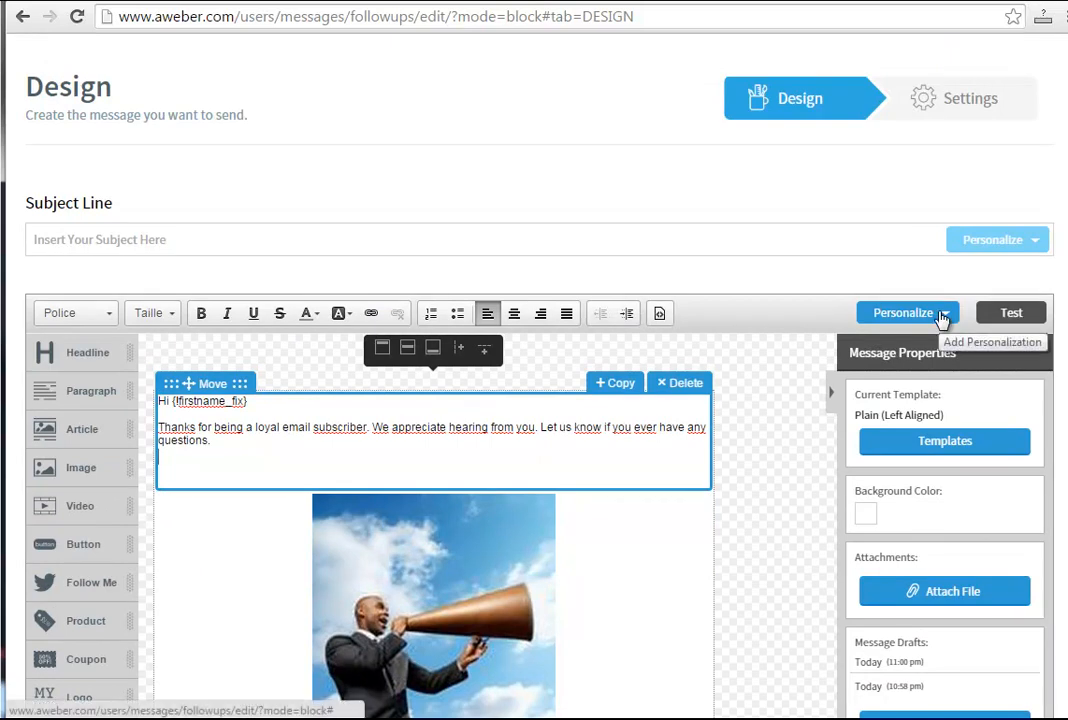
pyautogui.click(941, 316)
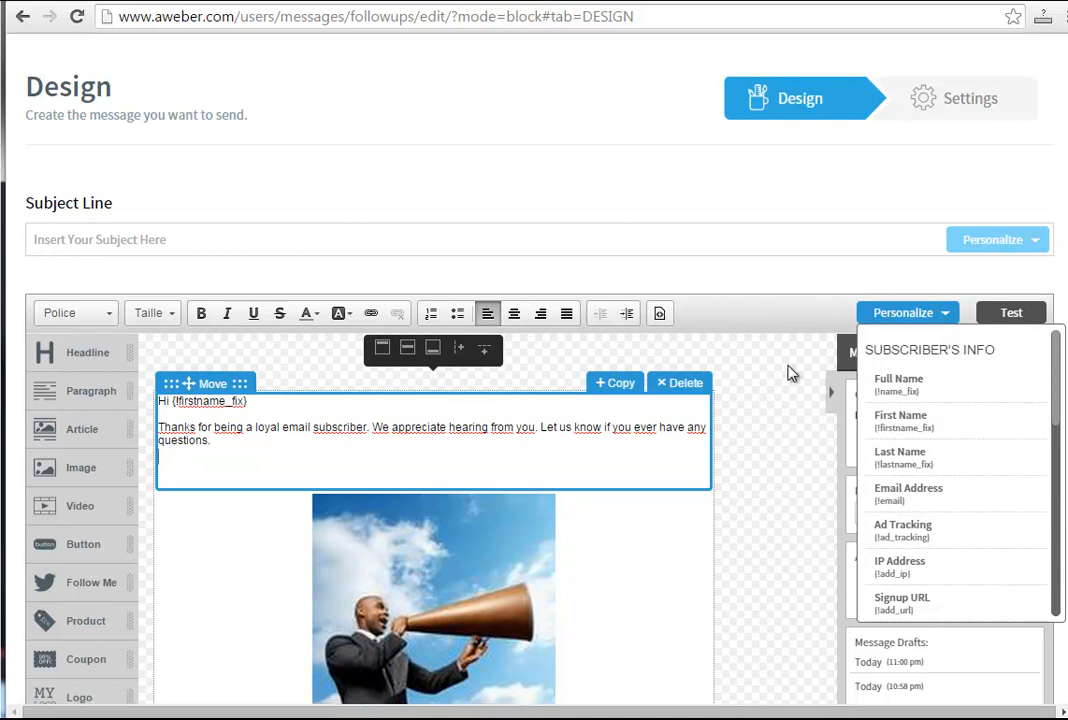
pyautogui.click(257, 439)
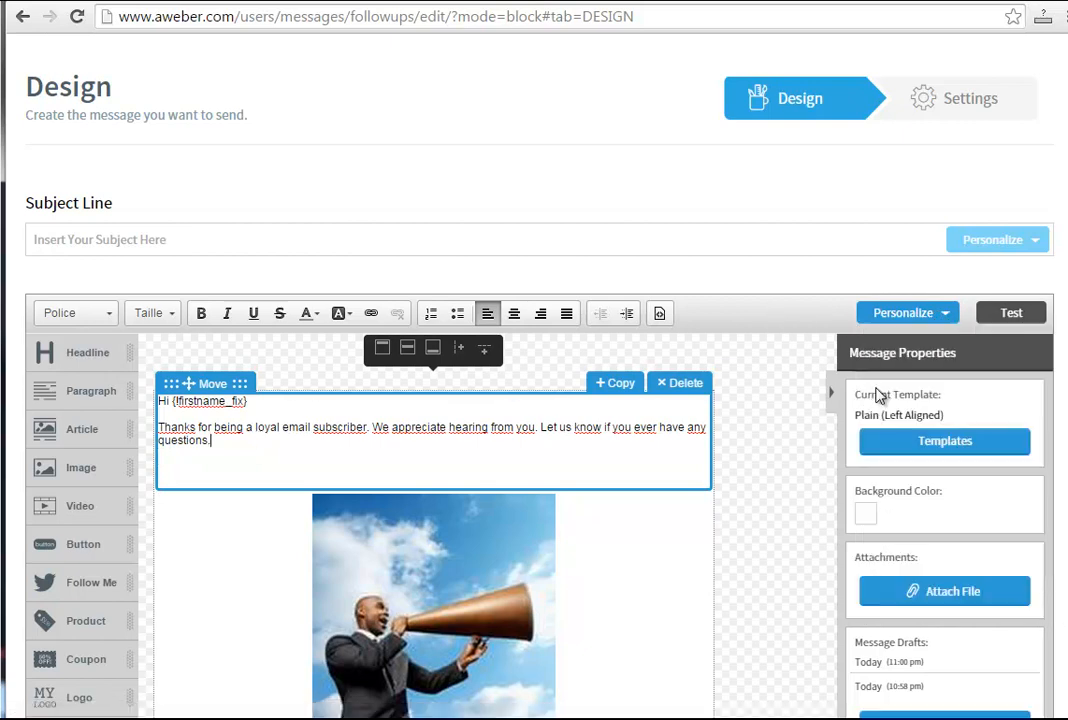
pyautogui.click(948, 311)
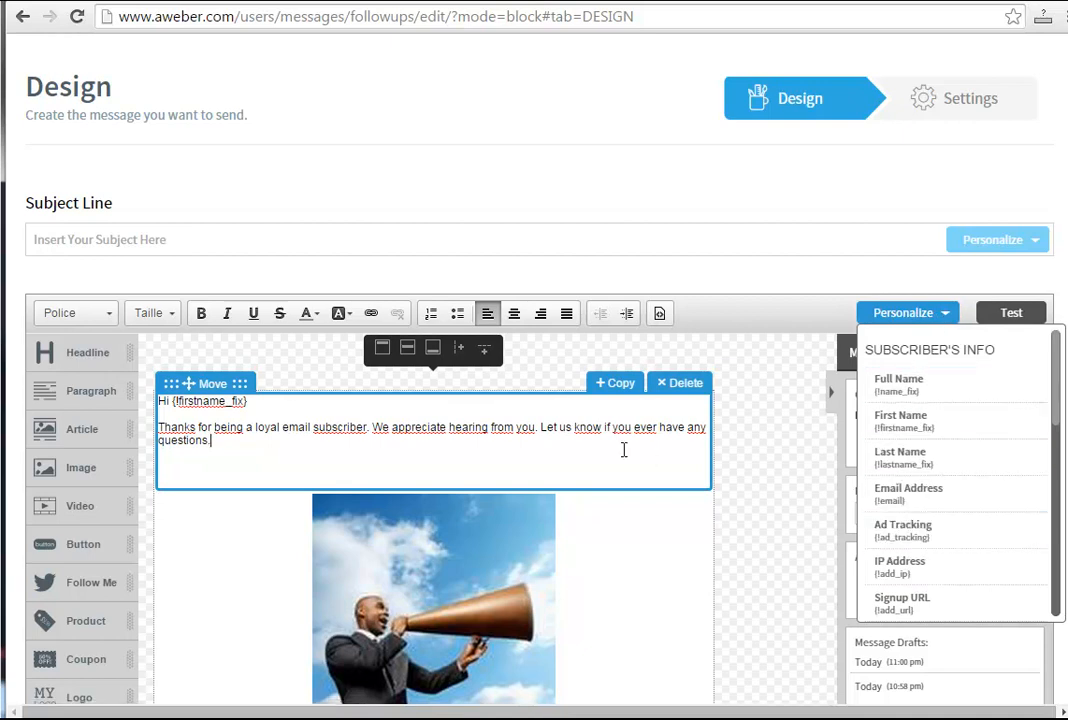
pyautogui.click(914, 393)
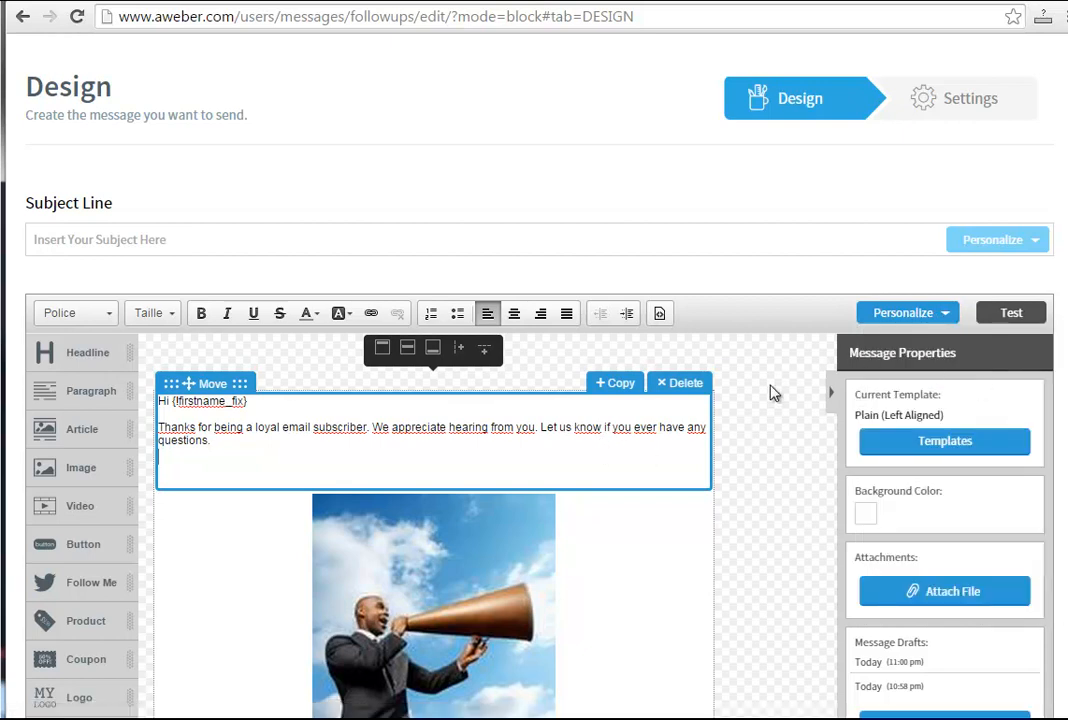
pyautogui.click(158, 456)
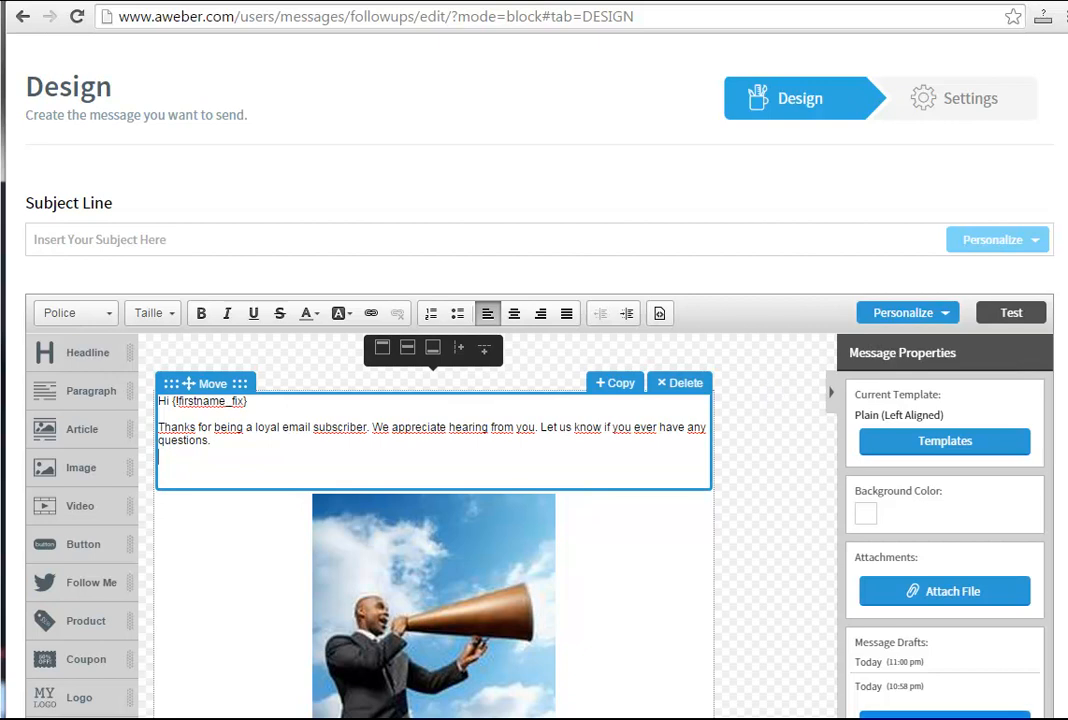
# Open the template gallery for the message and look through the available designs.
pyautogui.scroll(-3, 540, 400)
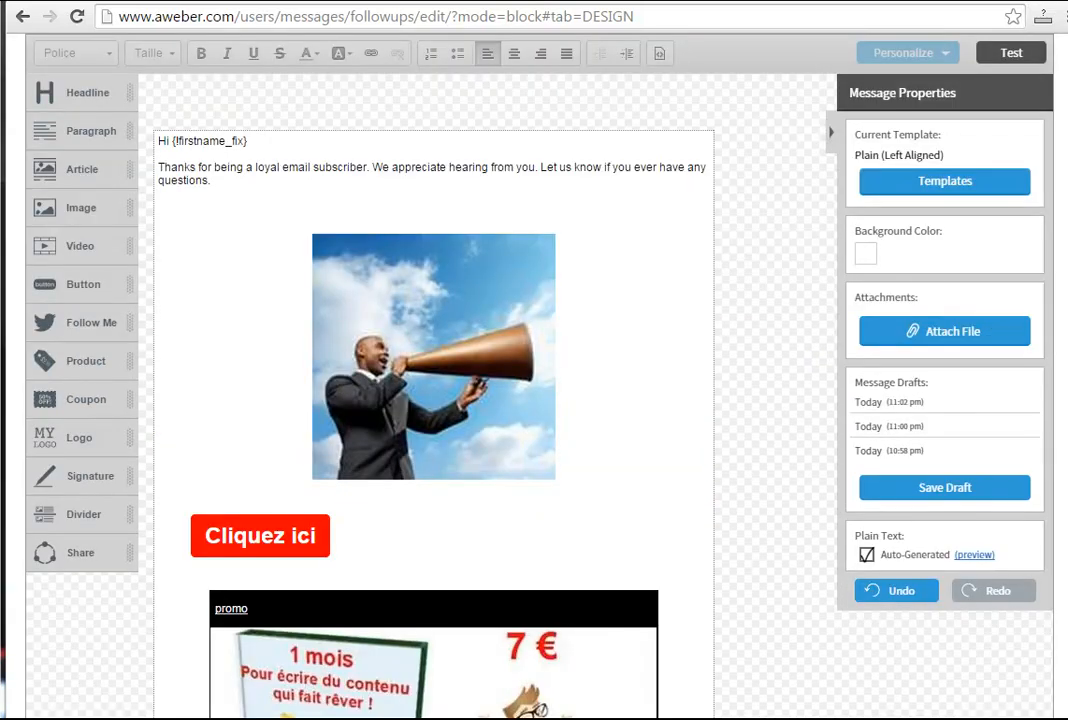
pyautogui.click(925, 181)
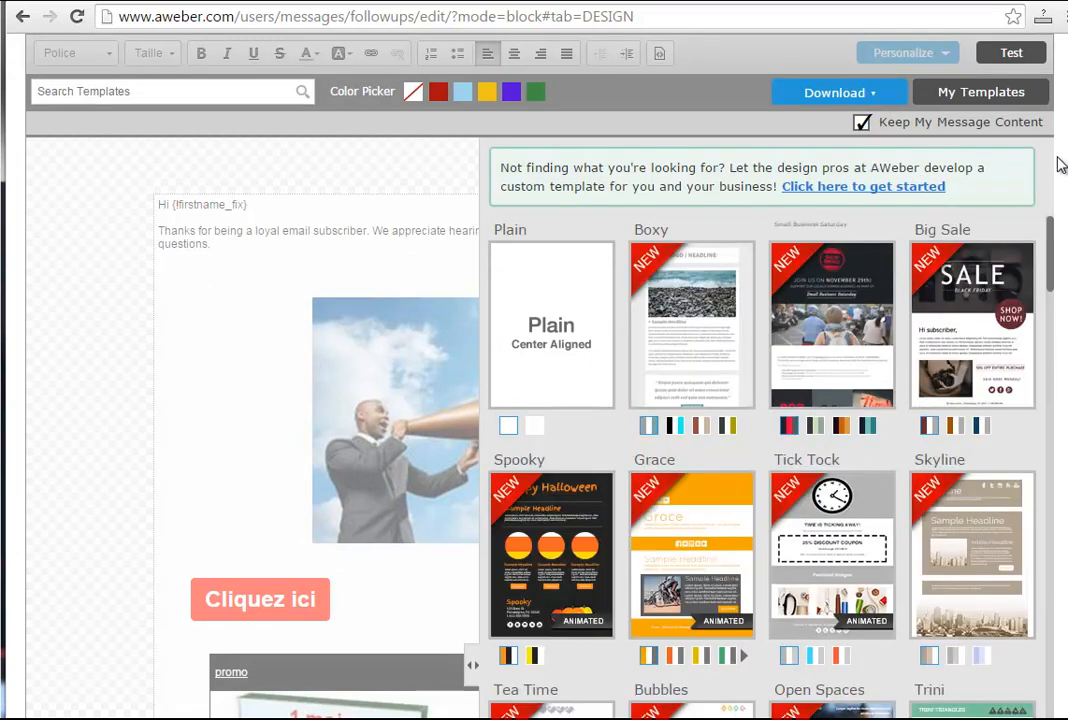
pyautogui.scroll(-1, 760, 450)
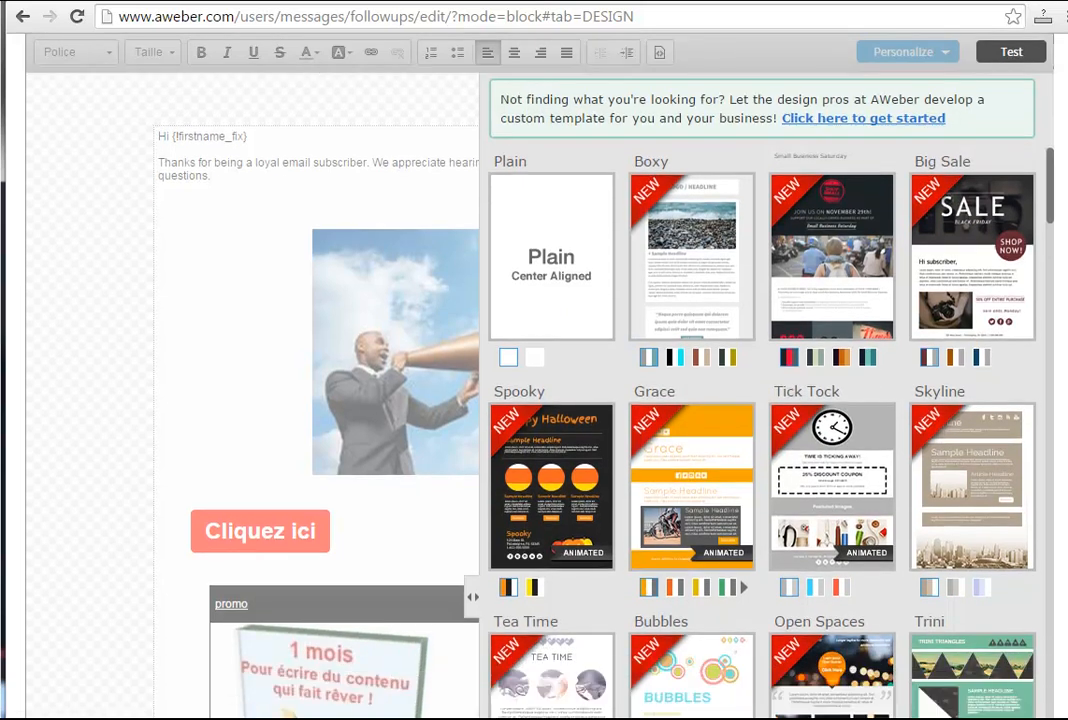
pyautogui.scroll(-7, 1060, 400)
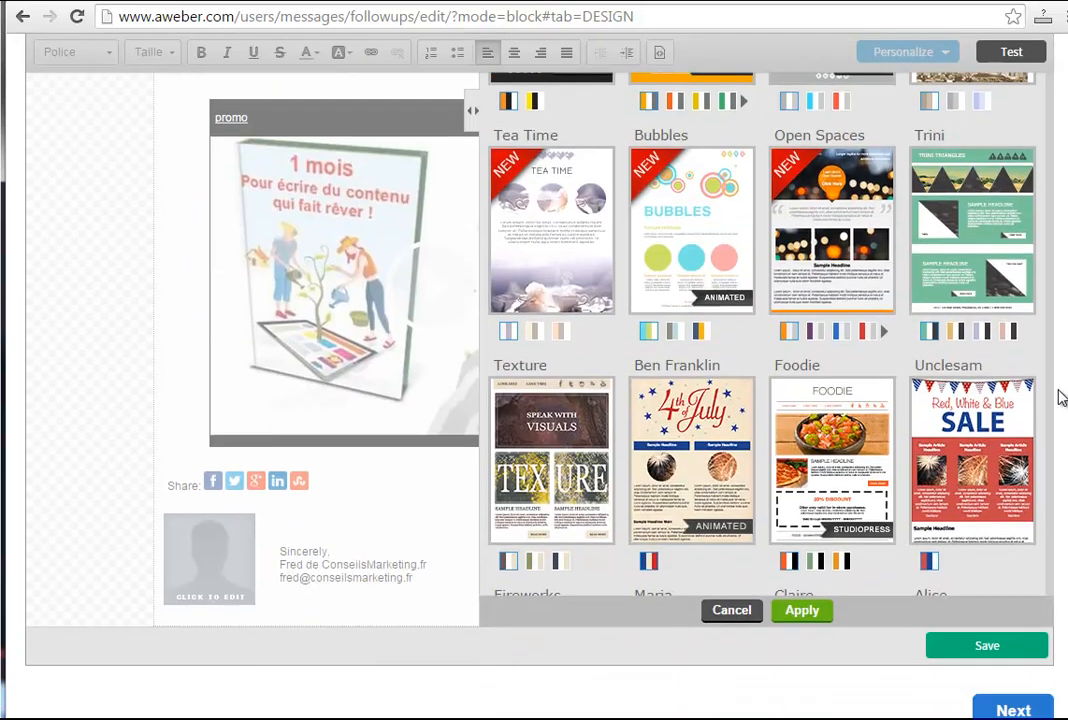
pyautogui.scroll(1, 1059, 408)
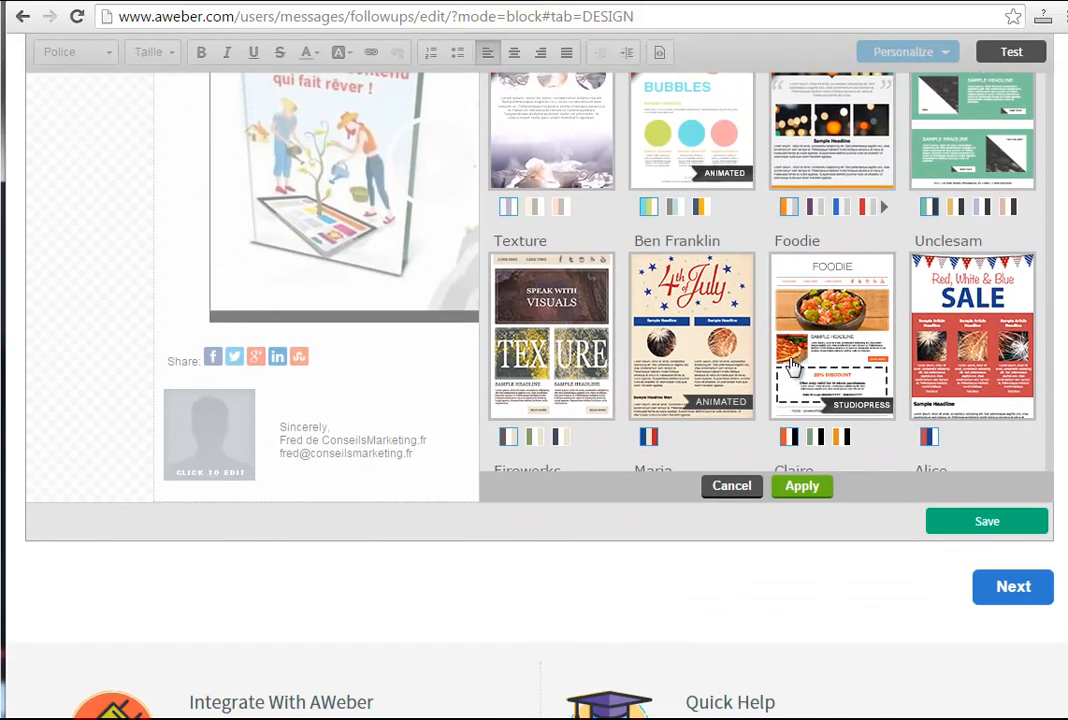
pyautogui.scroll(9, 907, 256)
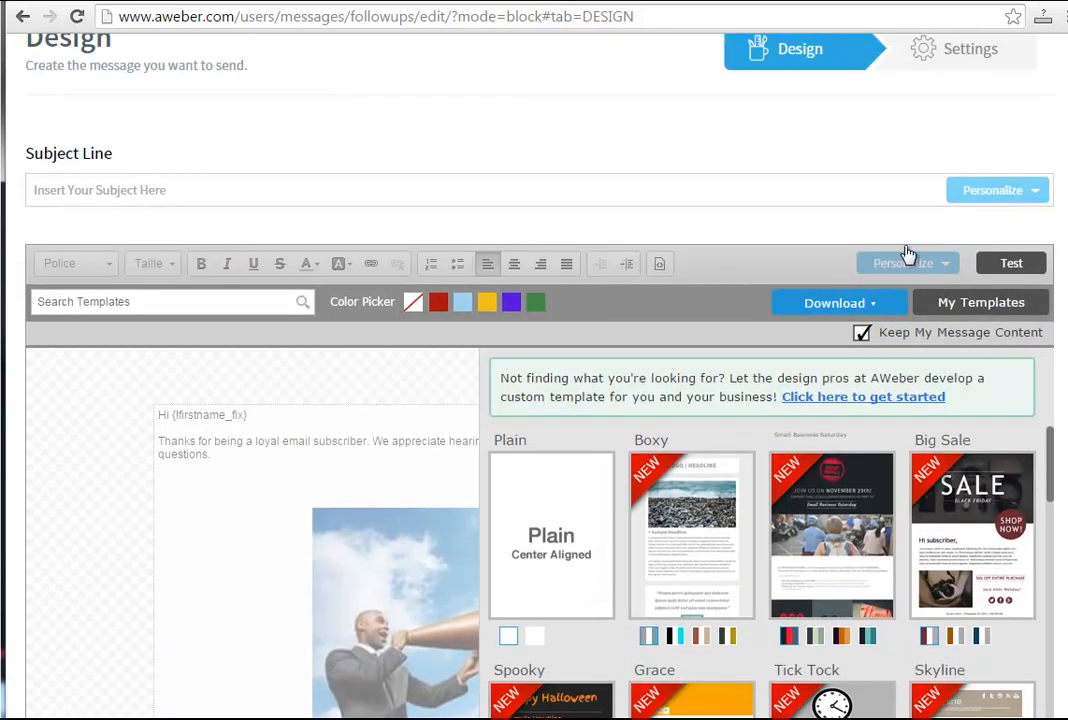
# Browse the email templates in the Blog and Retail categories.
pyautogui.click(875, 303)
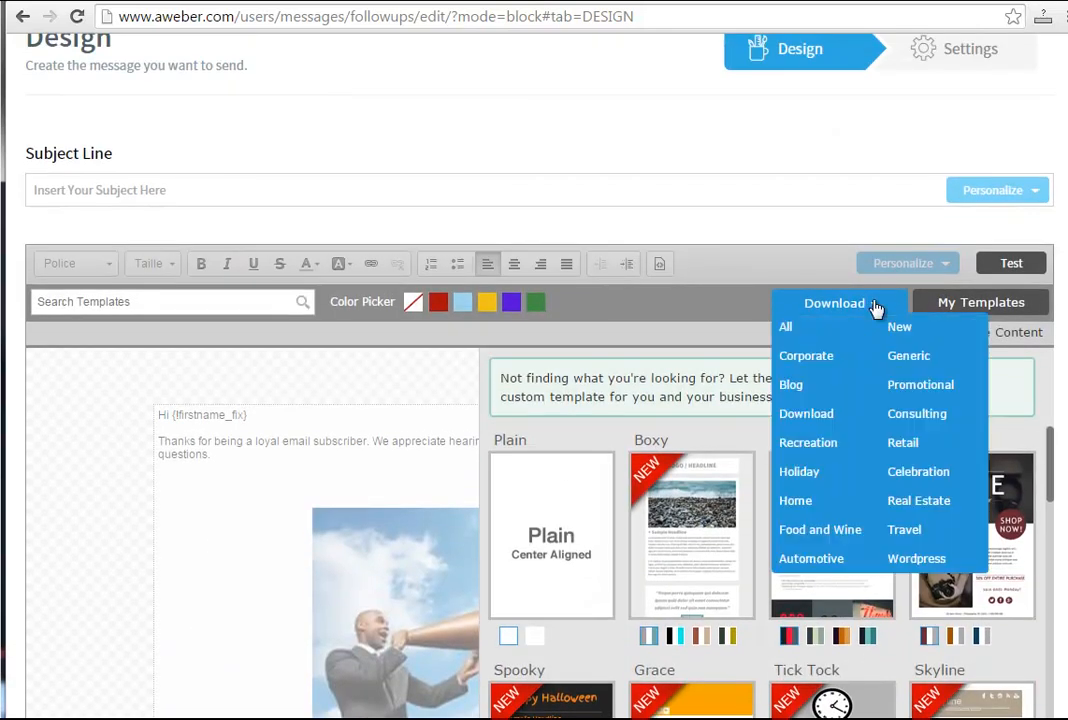
pyautogui.click(791, 386)
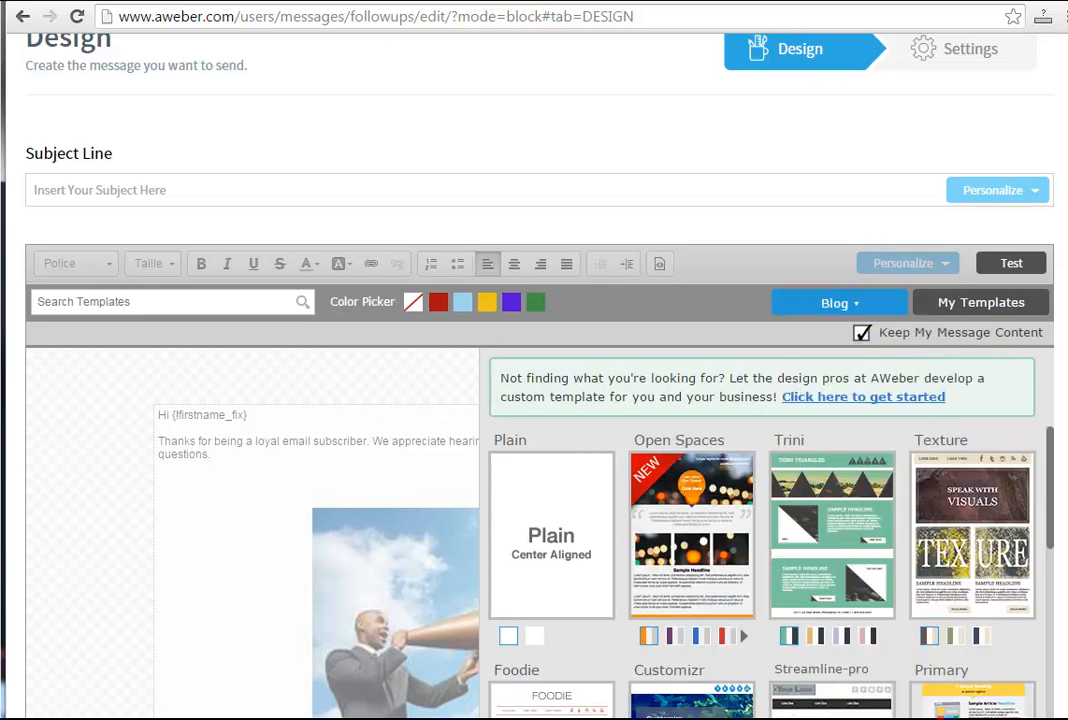
pyautogui.scroll(-5, 540, 400)
pyautogui.scroll(-3, 540, 400)
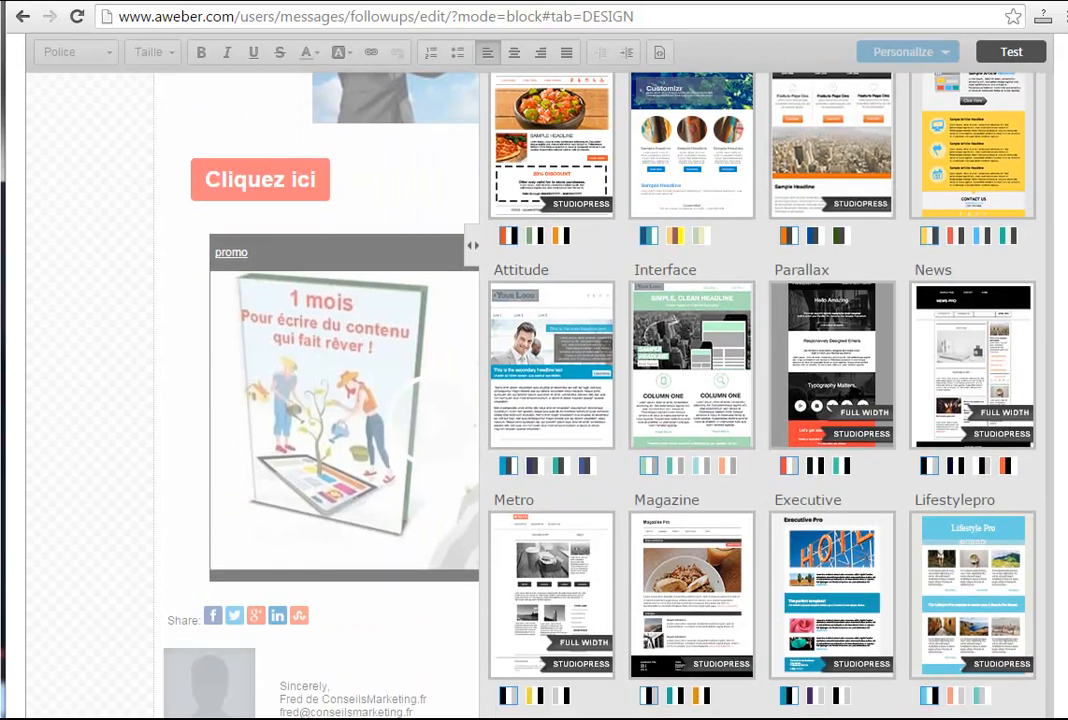
pyautogui.scroll(6, 540, 400)
pyautogui.scroll(2, 540, 400)
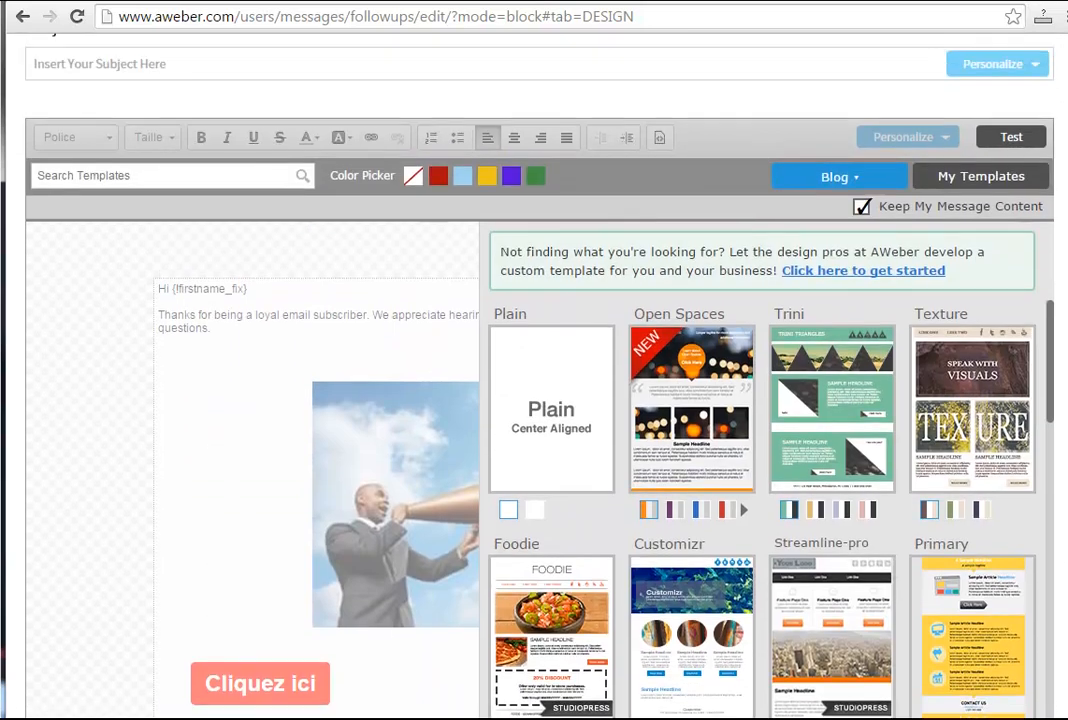
pyautogui.click(858, 184)
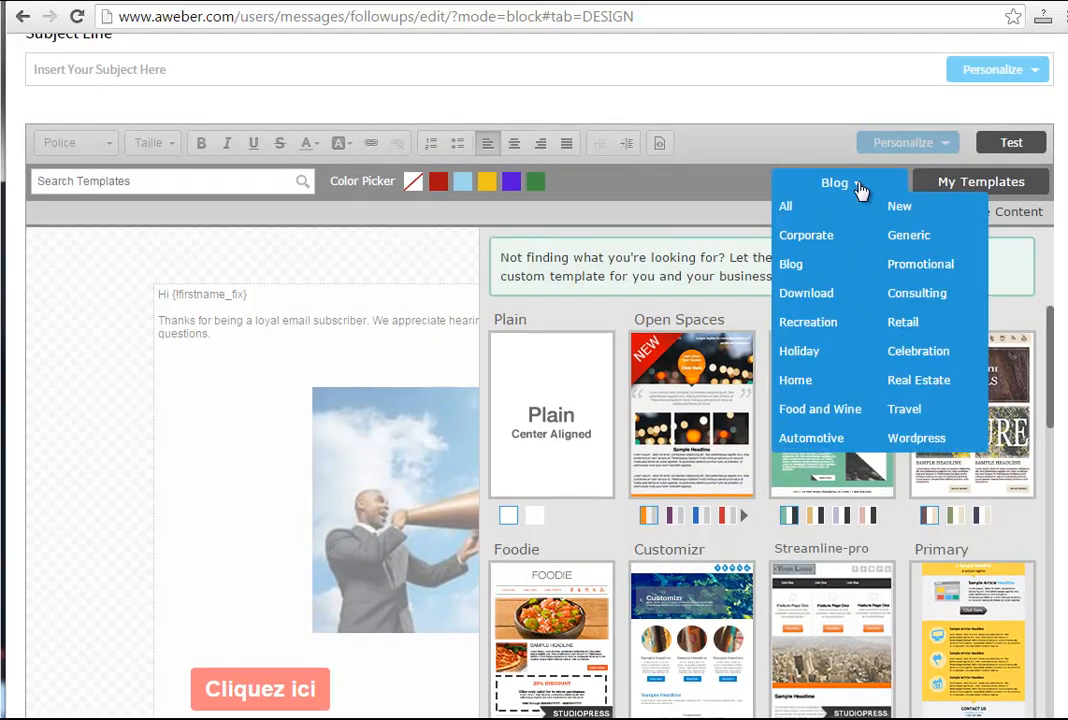
pyautogui.click(900, 333)
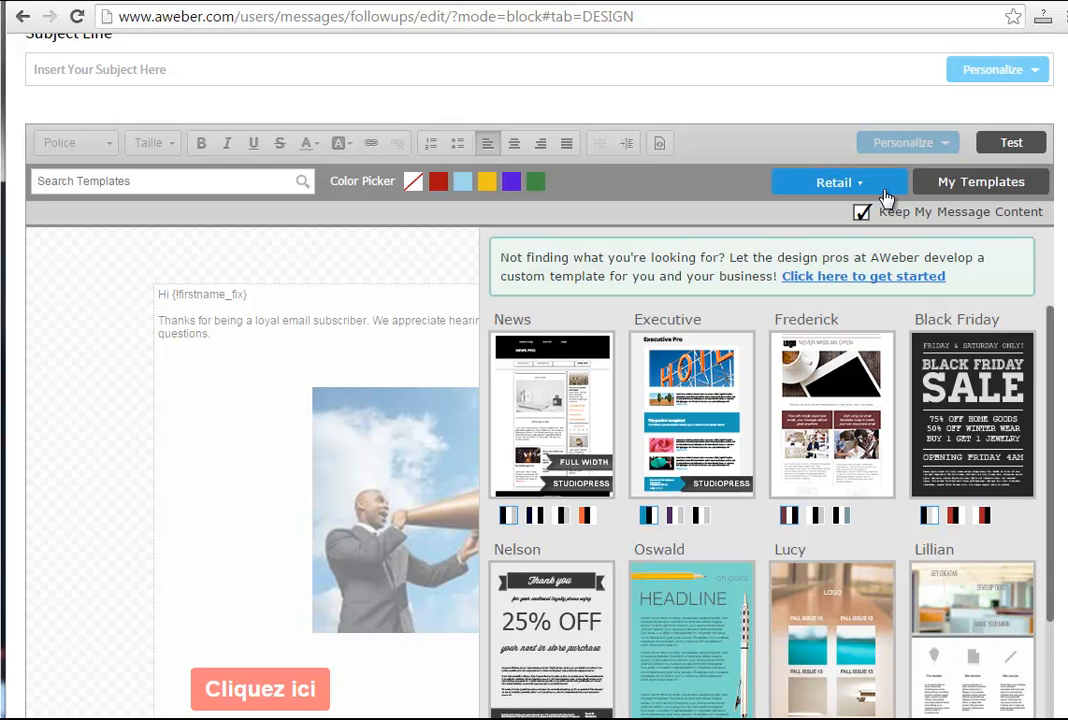
# Filter the templates by the Wordpress category and select the teal colour variant of the Magazine template.
pyautogui.click(886, 192)
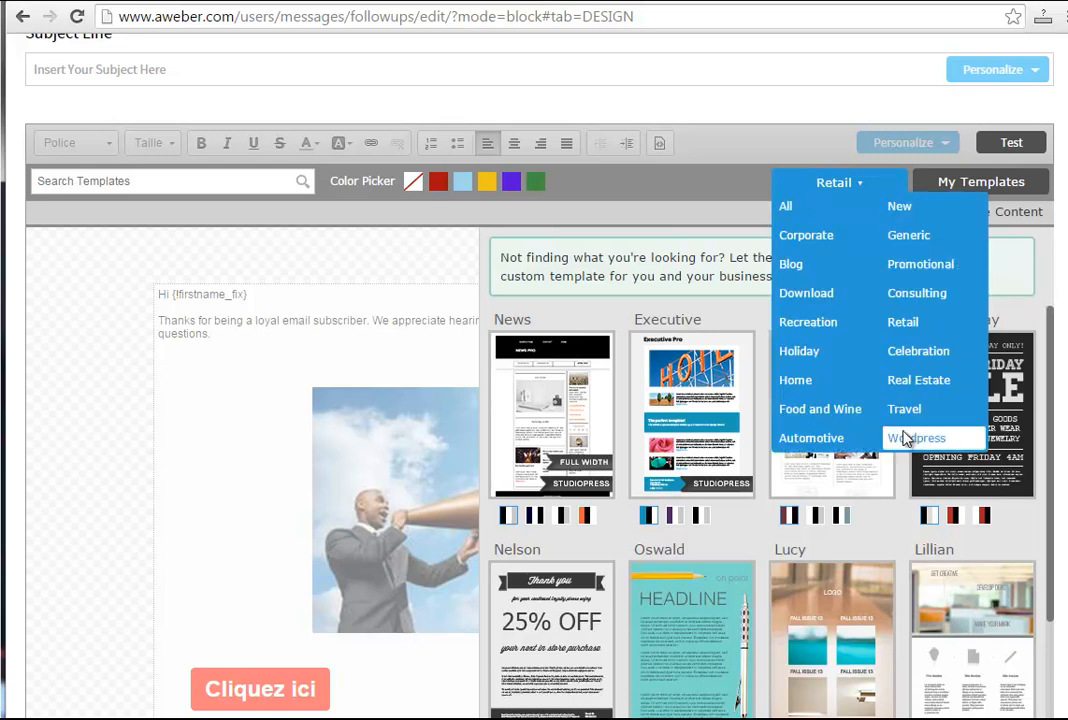
pyautogui.click(905, 439)
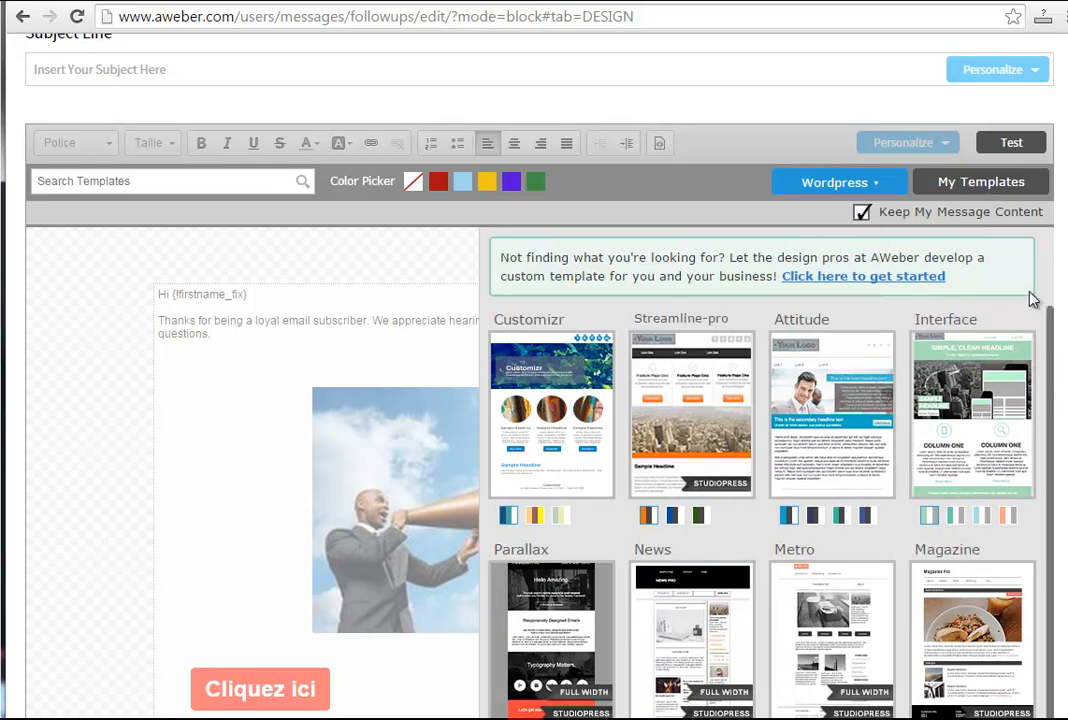
pyautogui.scroll(-4, 985, 285)
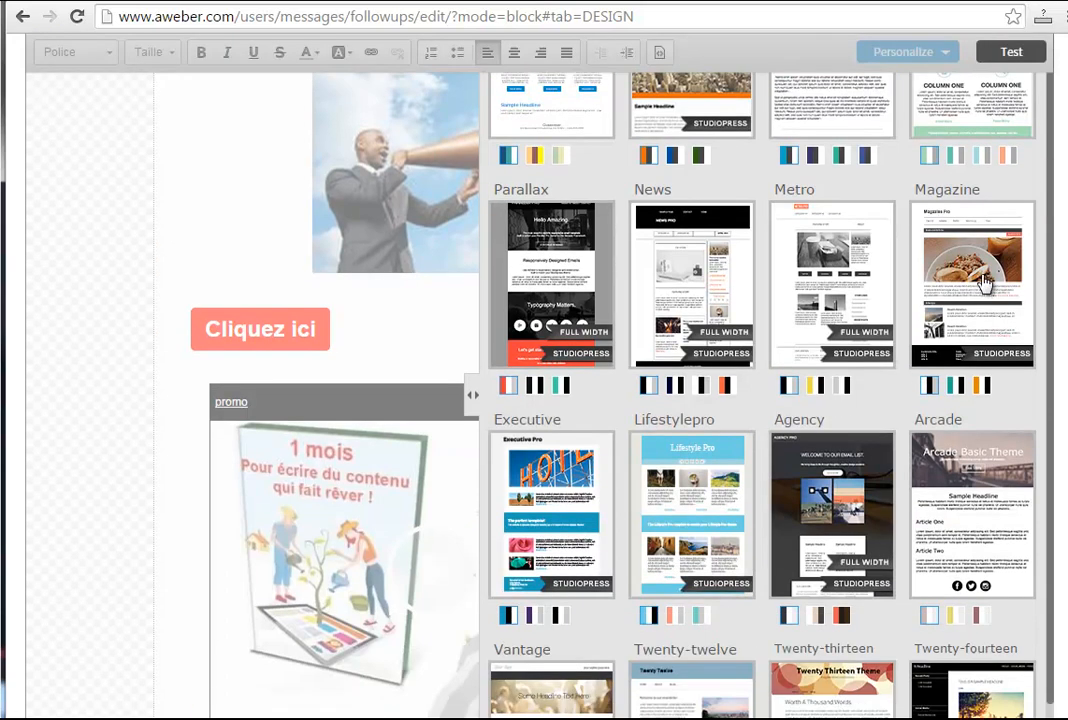
pyautogui.click(956, 386)
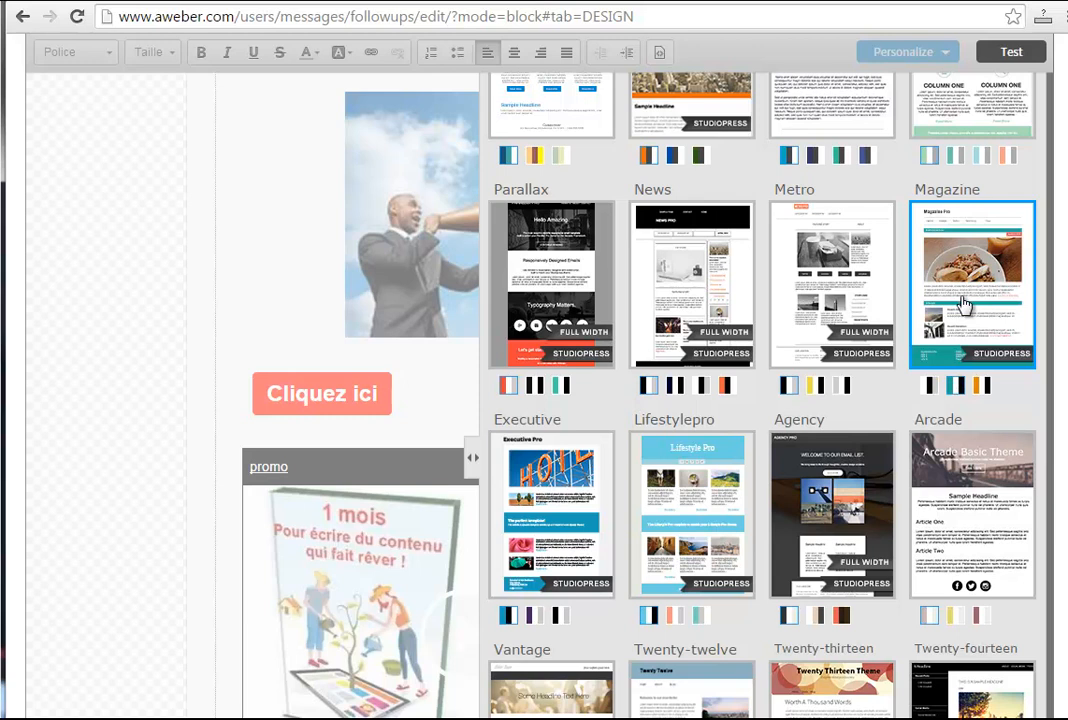
pyautogui.scroll(5, 1042, 429)
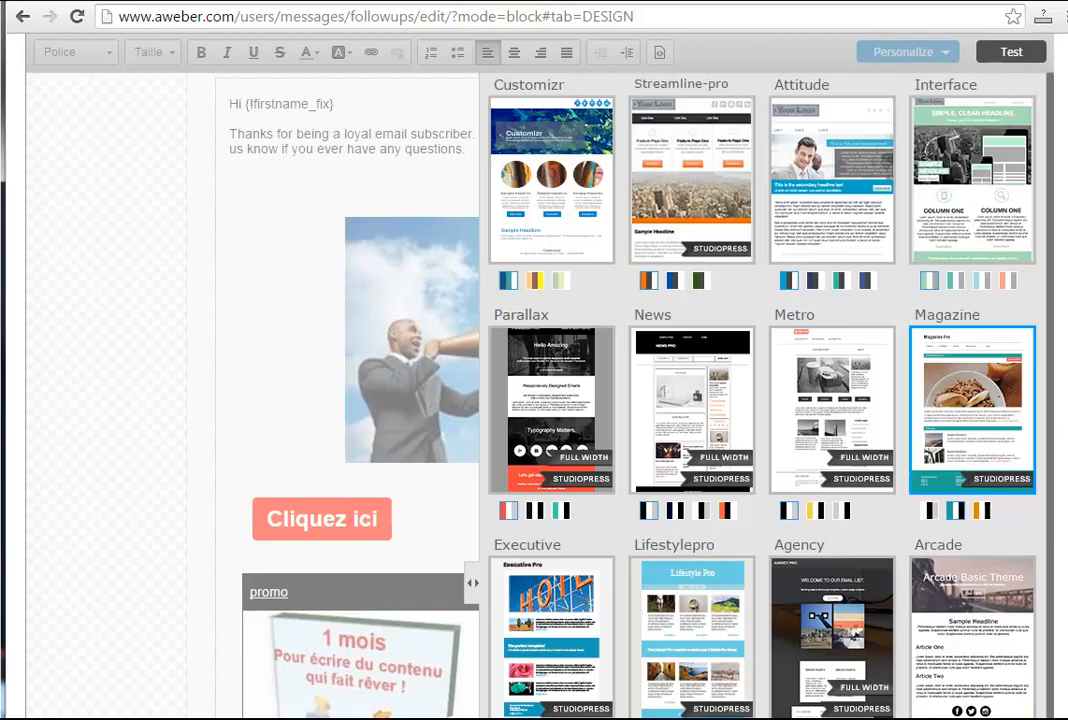
pyautogui.scroll(-1, 942, 210)
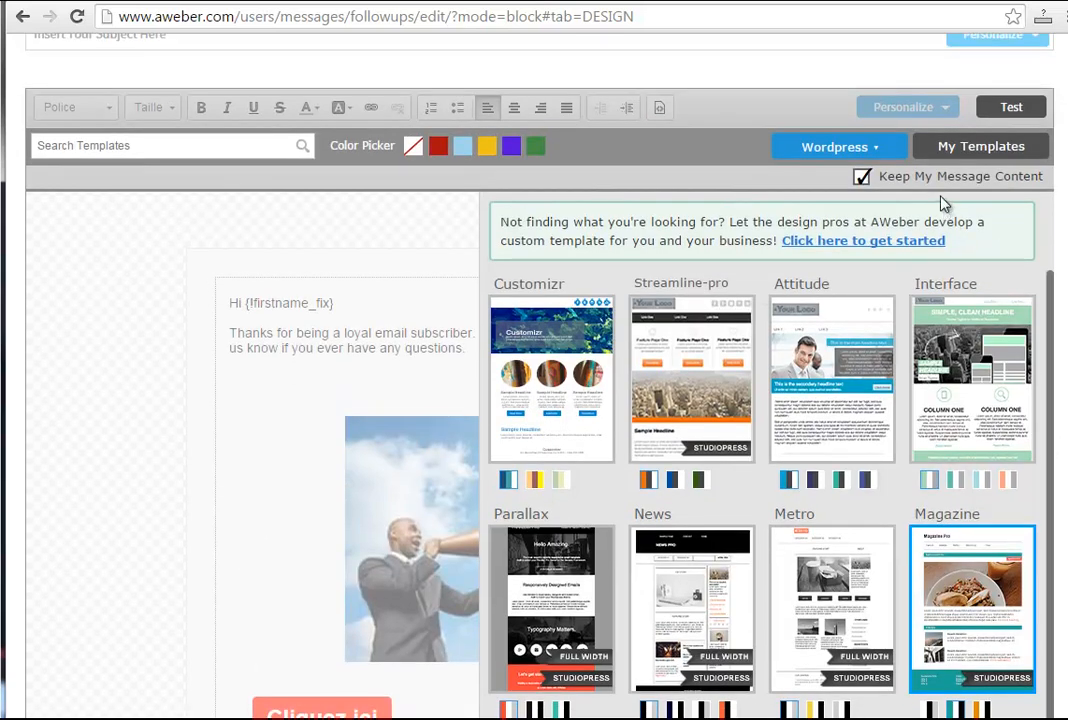
# Close the template gallery and review the message layout from the greeting text through the image, button and video.
pyautogui.click(300, 310)
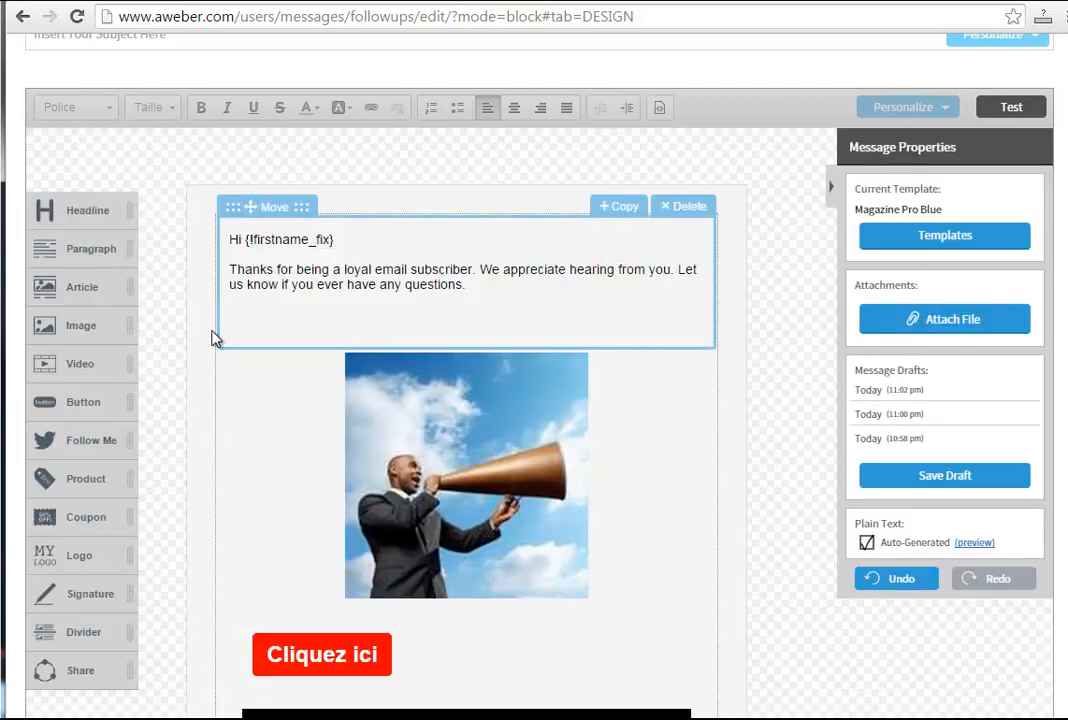
pyautogui.scroll(-4, 466, 400)
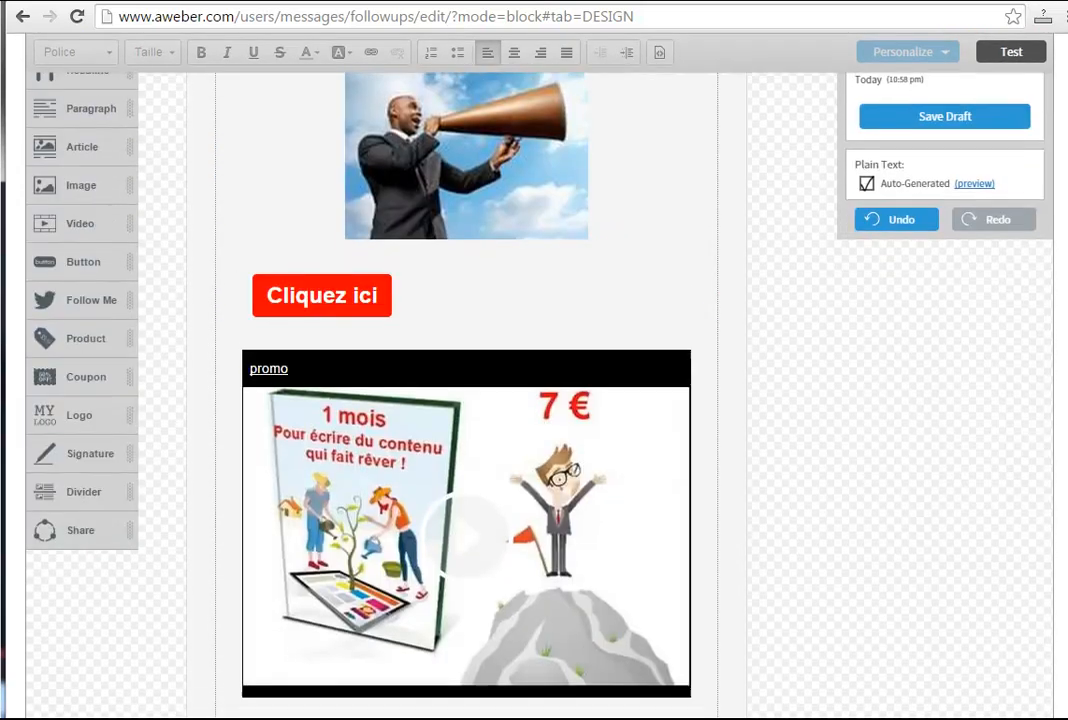
pyautogui.scroll(-2, 466, 400)
pyautogui.scroll(-3, 466, 400)
pyautogui.scroll(9, 466, 400)
pyautogui.scroll(-1, 466, 400)
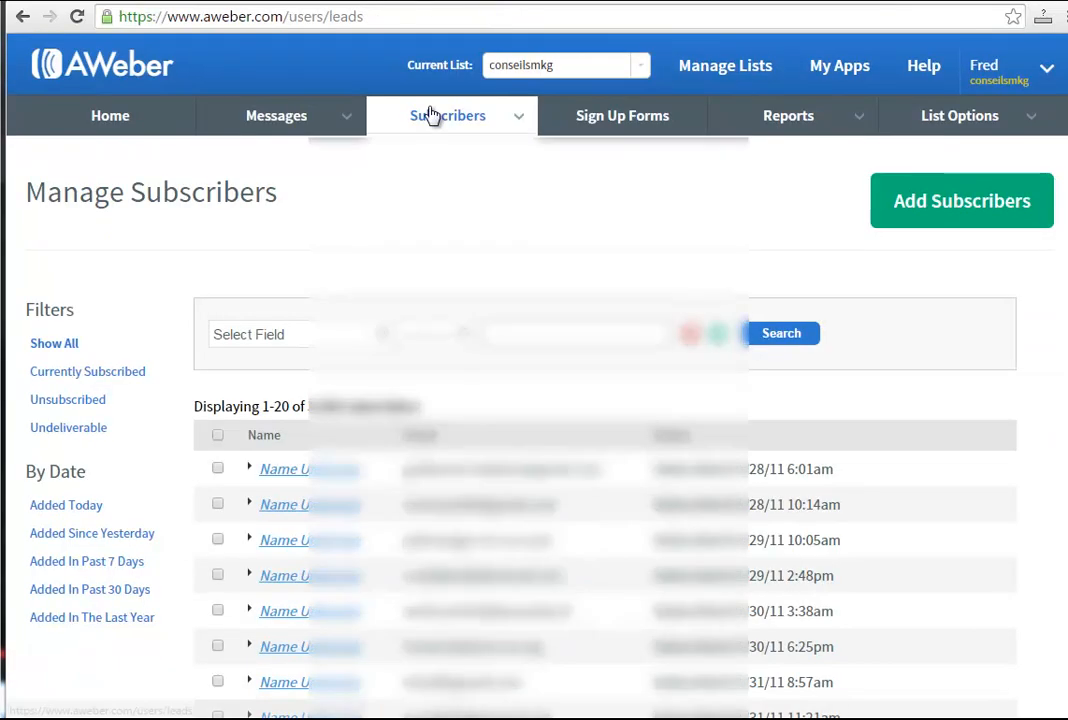
# Open the list of sign up forms and look at the designer for creating a new form.
pyautogui.moveTo(431, 112)
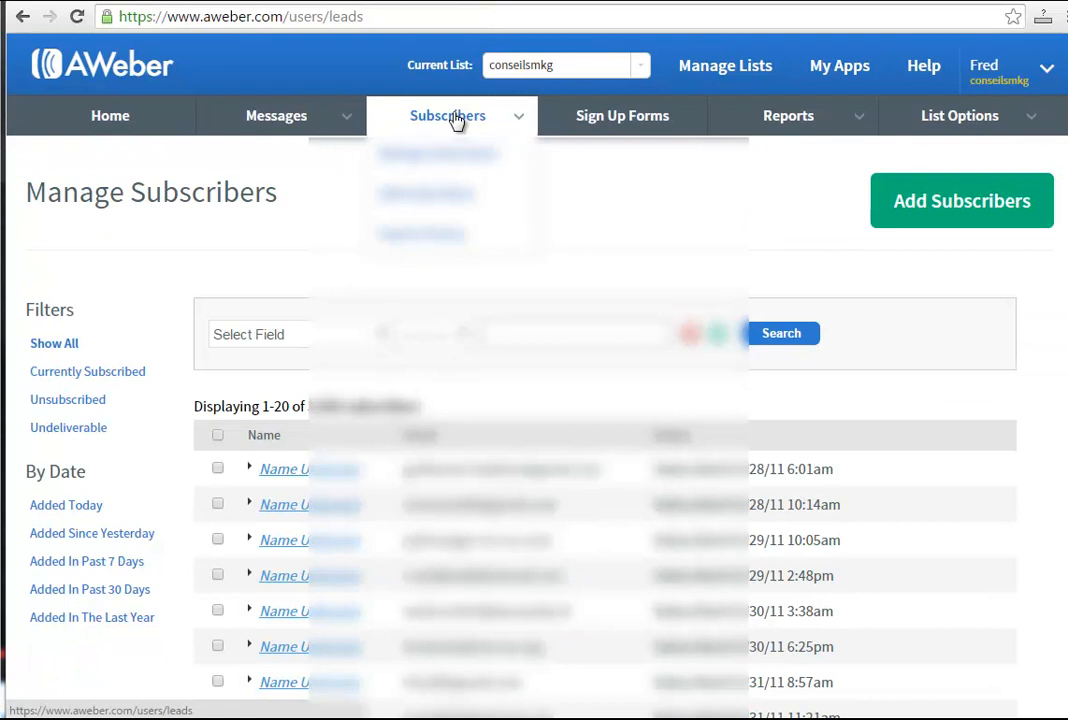
pyautogui.click(617, 124)
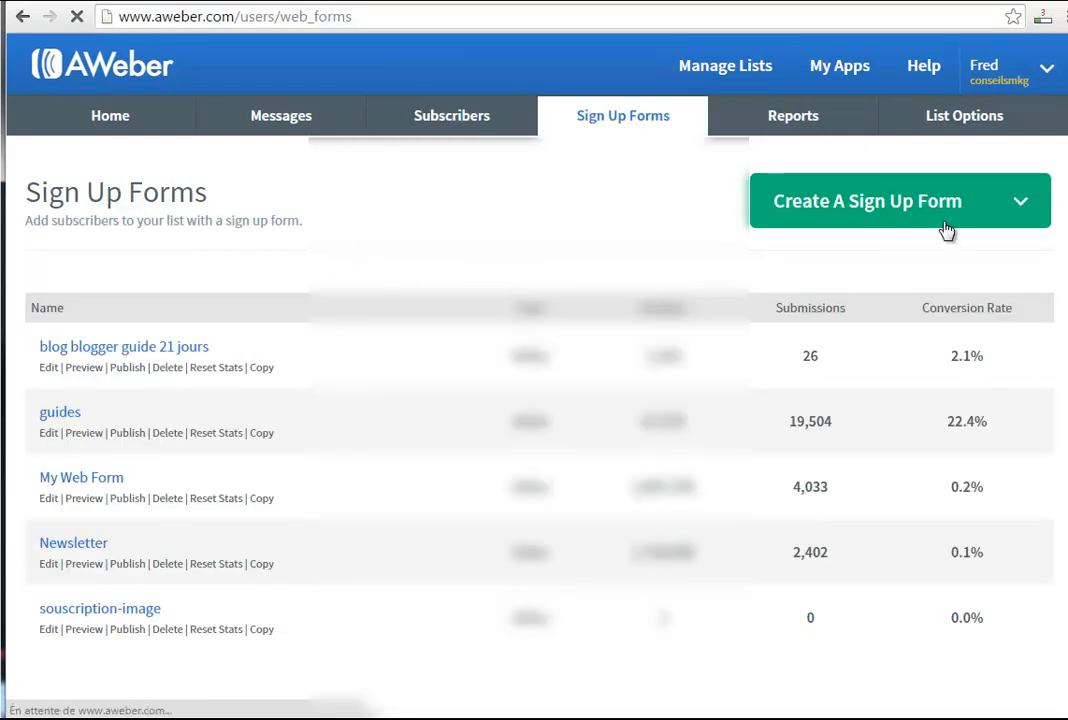
pyautogui.click(1022, 204)
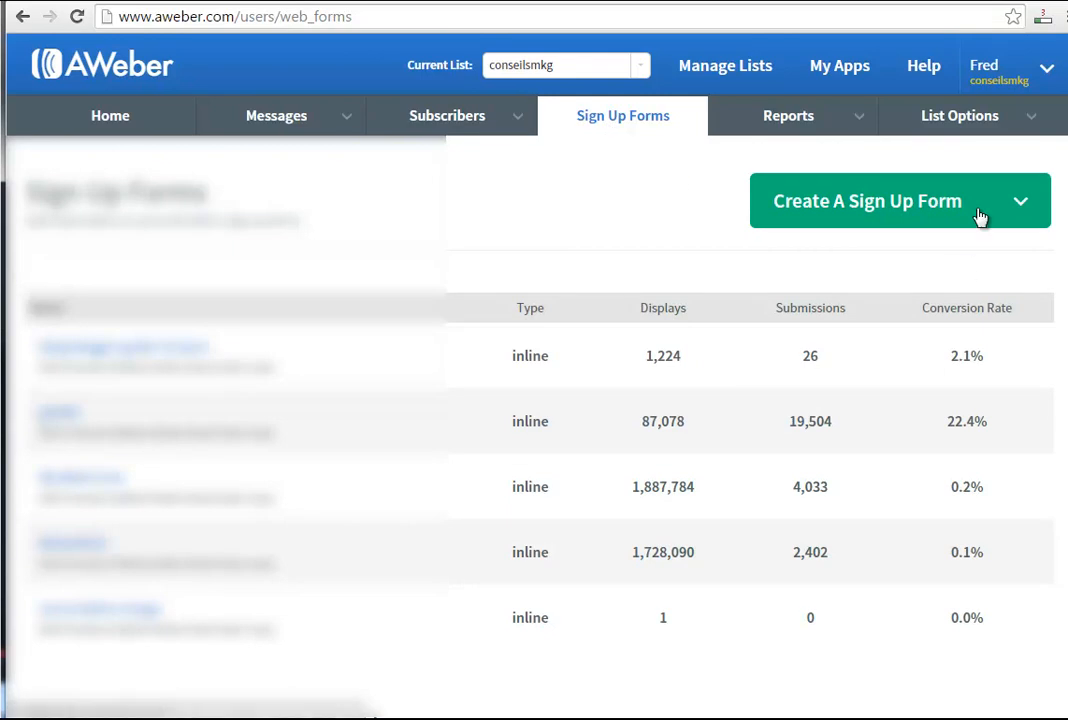
# Open the creation page for a web form split test and examine its name and percentage fields.
pyautogui.click(1022, 212)
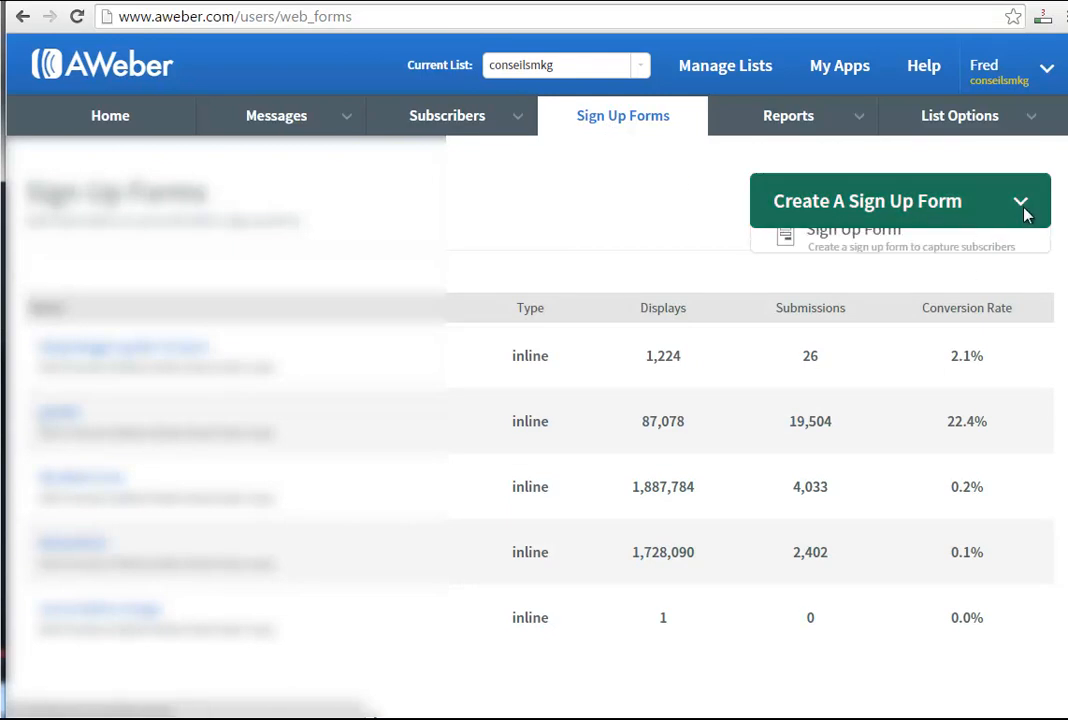
pyautogui.click(848, 305)
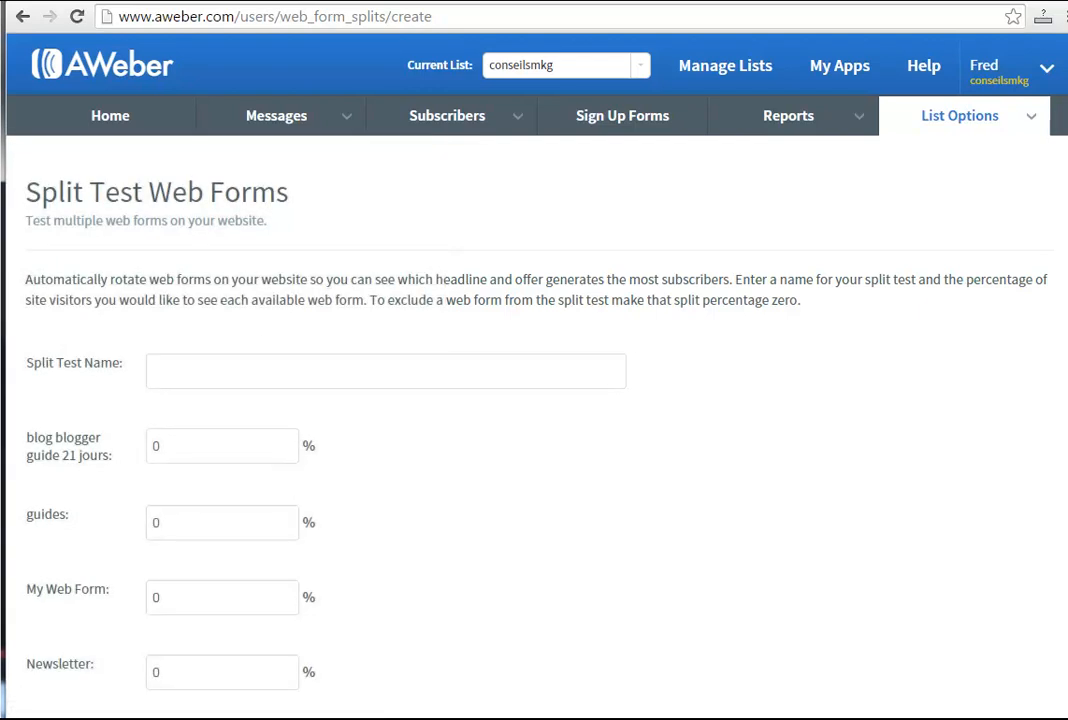
pyautogui.scroll(-5, 534, 400)
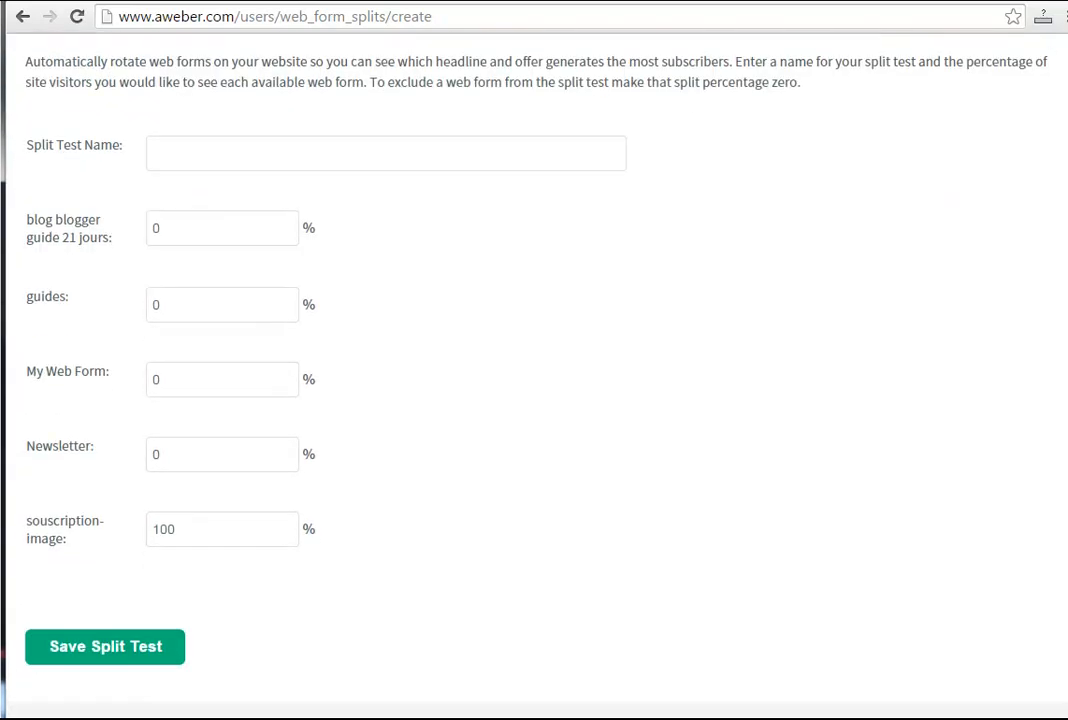
pyautogui.scroll(3, 534, 400)
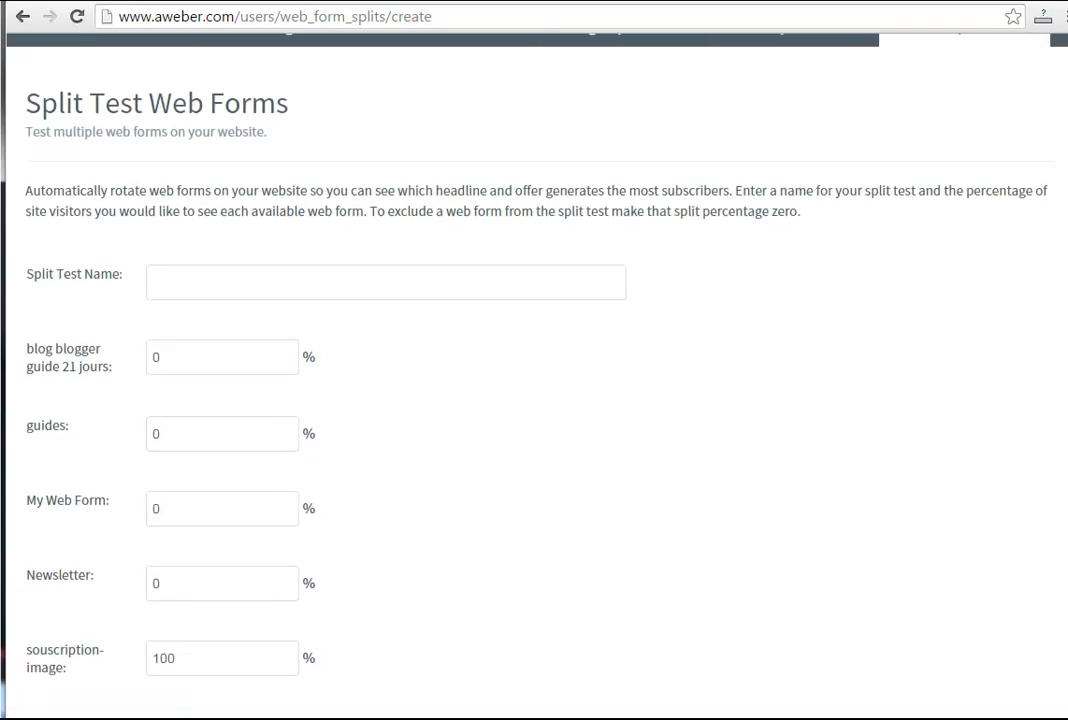
pyautogui.scroll(-3, 534, 400)
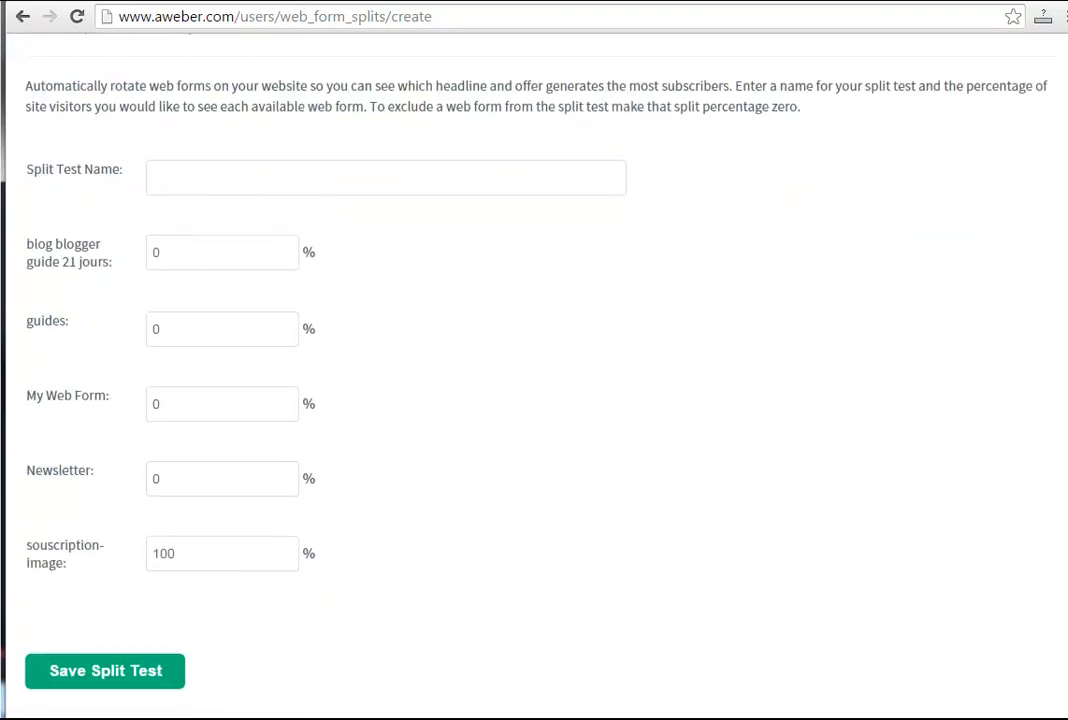
# Set the split test percentages to 20 for blog blogger guide 21 jours, 30 for My Web Form and 50 for souscription-image.
pyautogui.click(172, 250)
pyautogui.moveTo(298, 322)
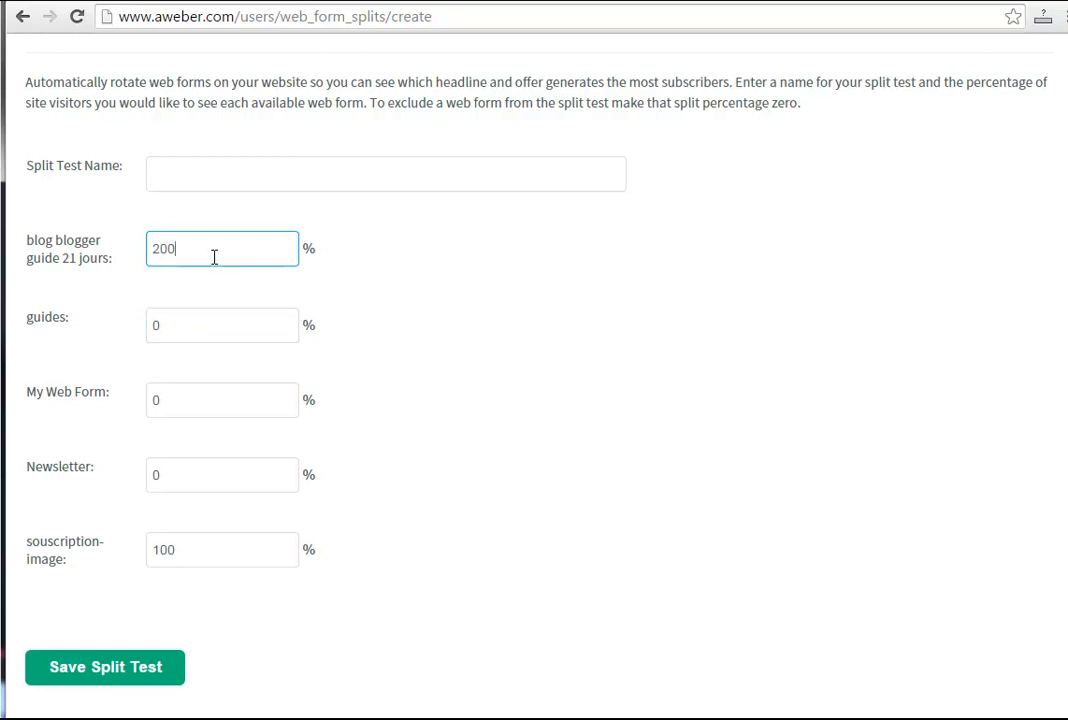
pyautogui.moveTo(214, 255); pyautogui.dragTo(75, 248)
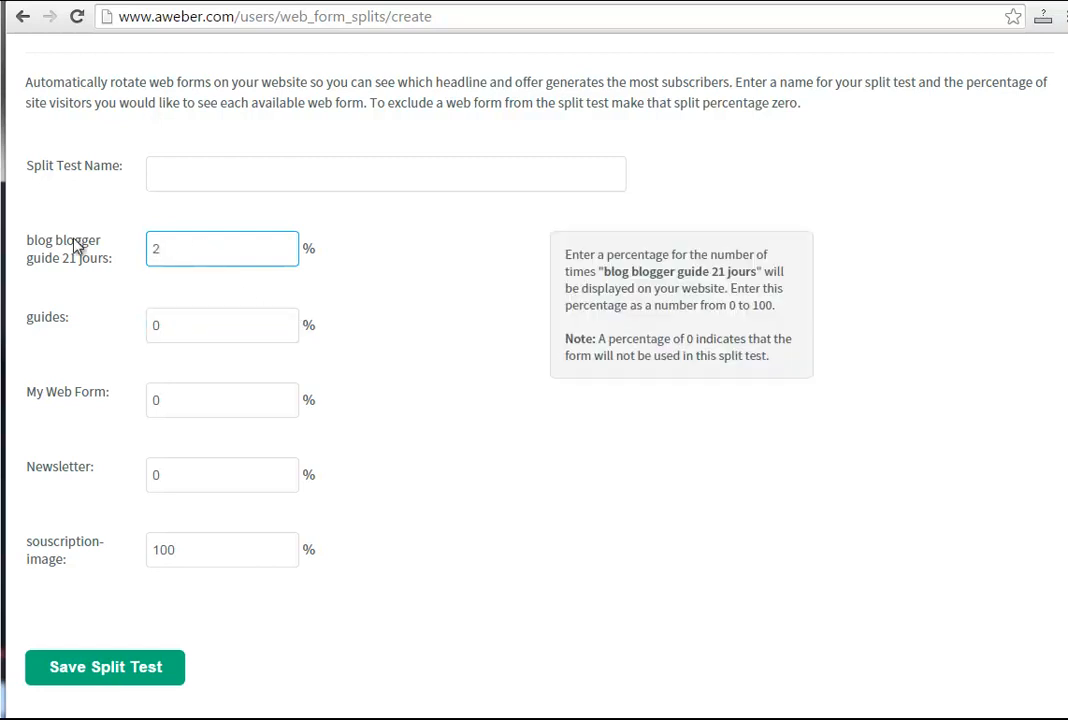
pyautogui.write('20')
pyautogui.click(165, 396)
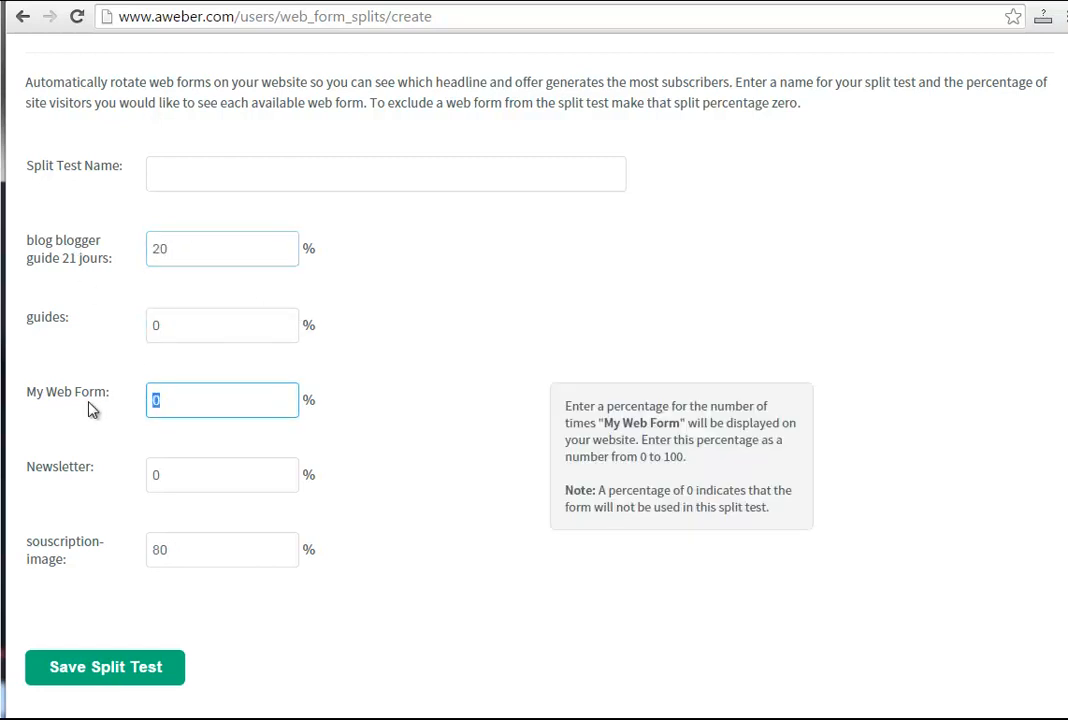
pyautogui.write('30')
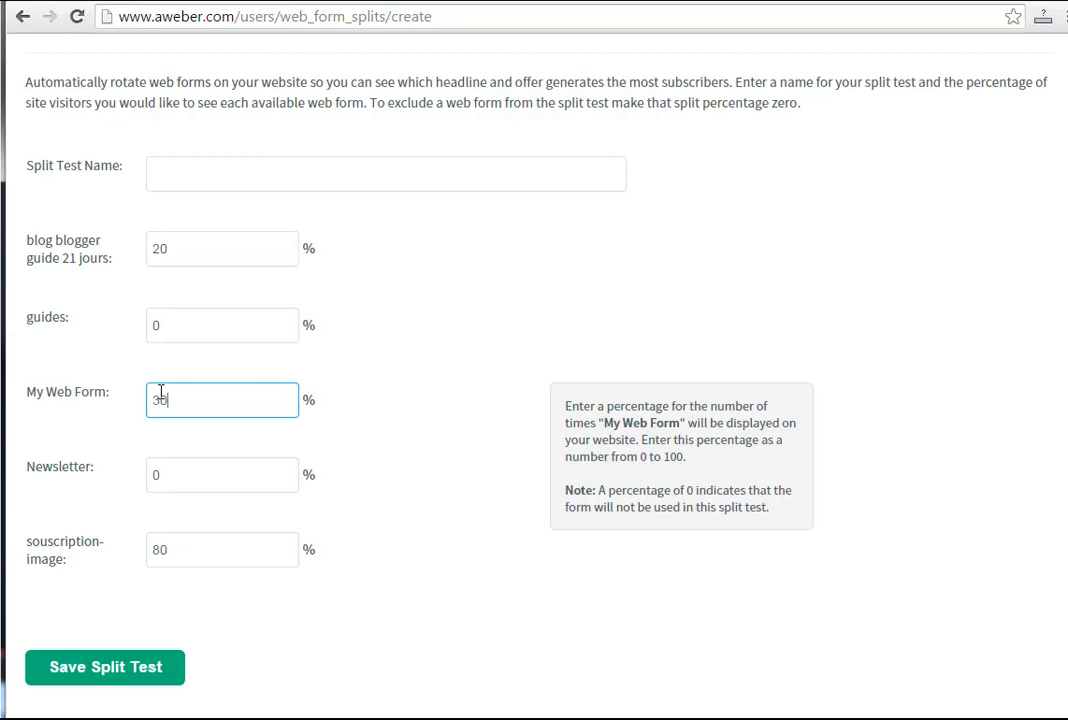
pyautogui.click(179, 539)
pyautogui.write('50')
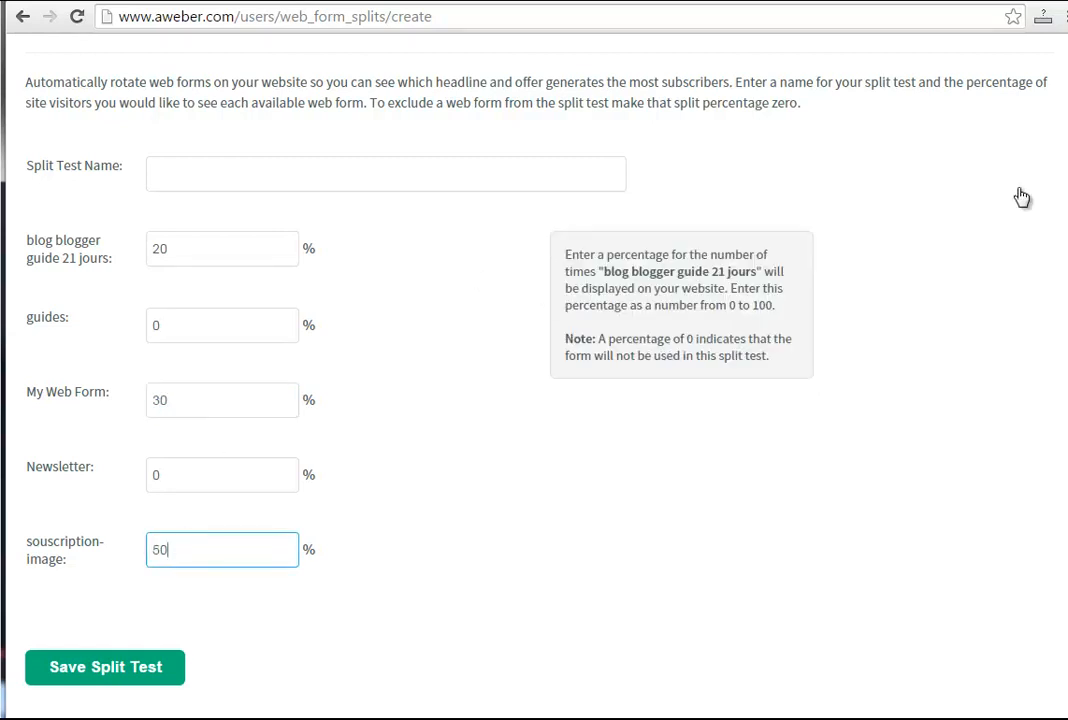
# Leave the split test unsaved, return to the sign up forms list and open the reports dashboard.
pyautogui.hotkey('ctrl', 'a')
pyautogui.scroll(2, 534, 400)
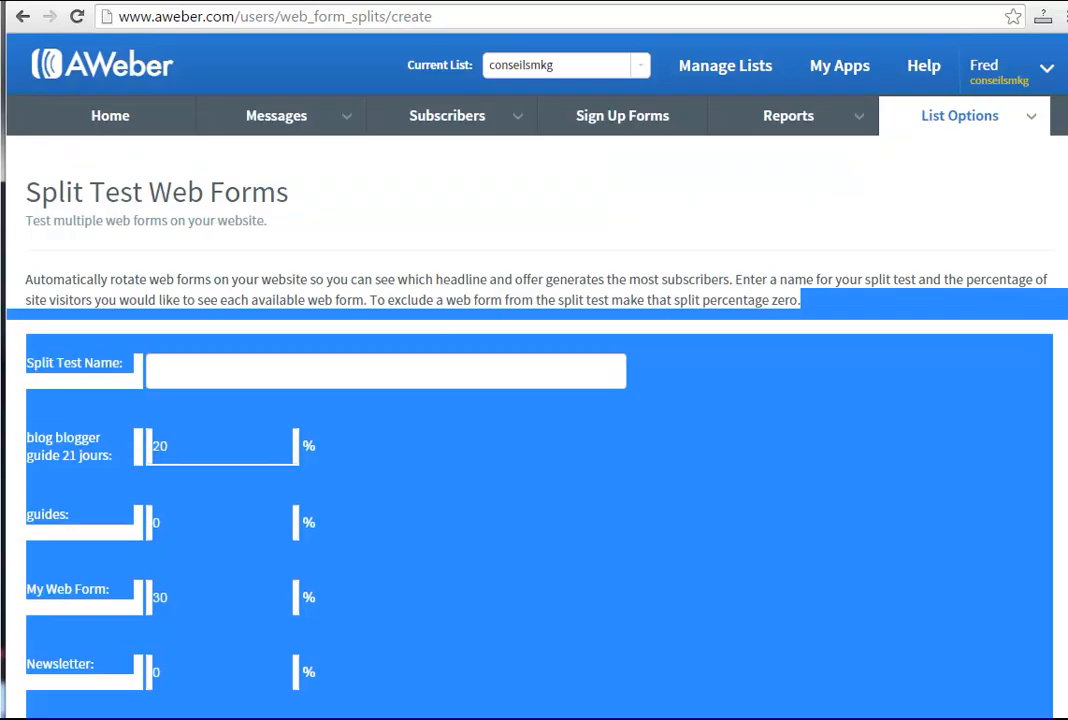
pyautogui.click(643, 120)
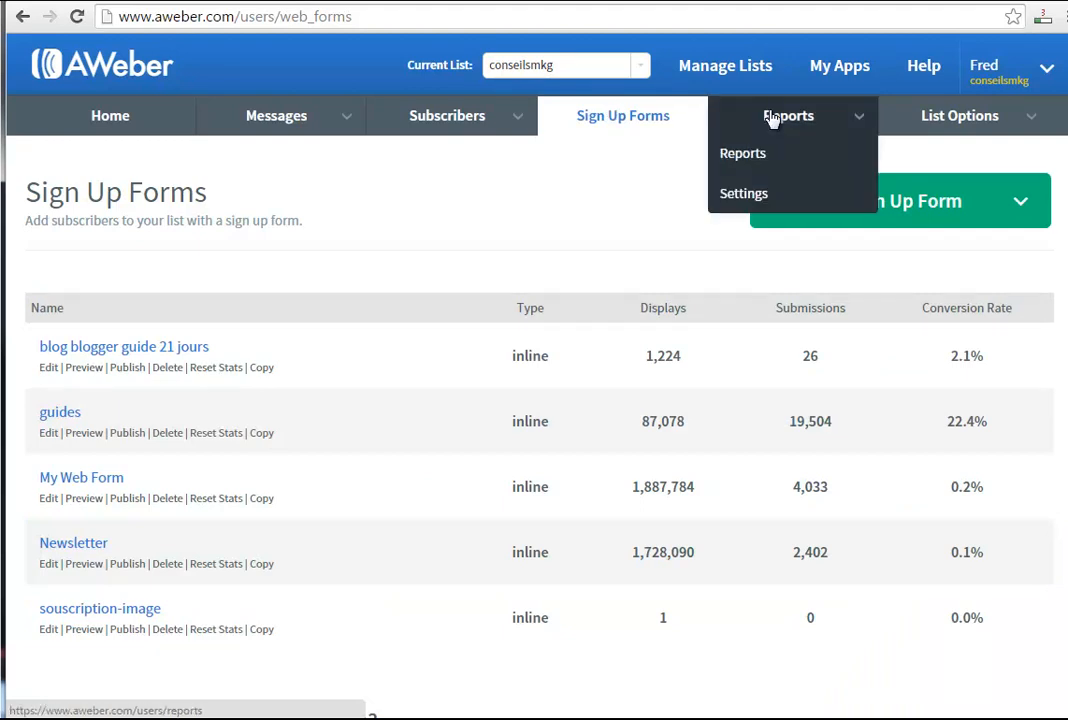
pyautogui.click(772, 119)
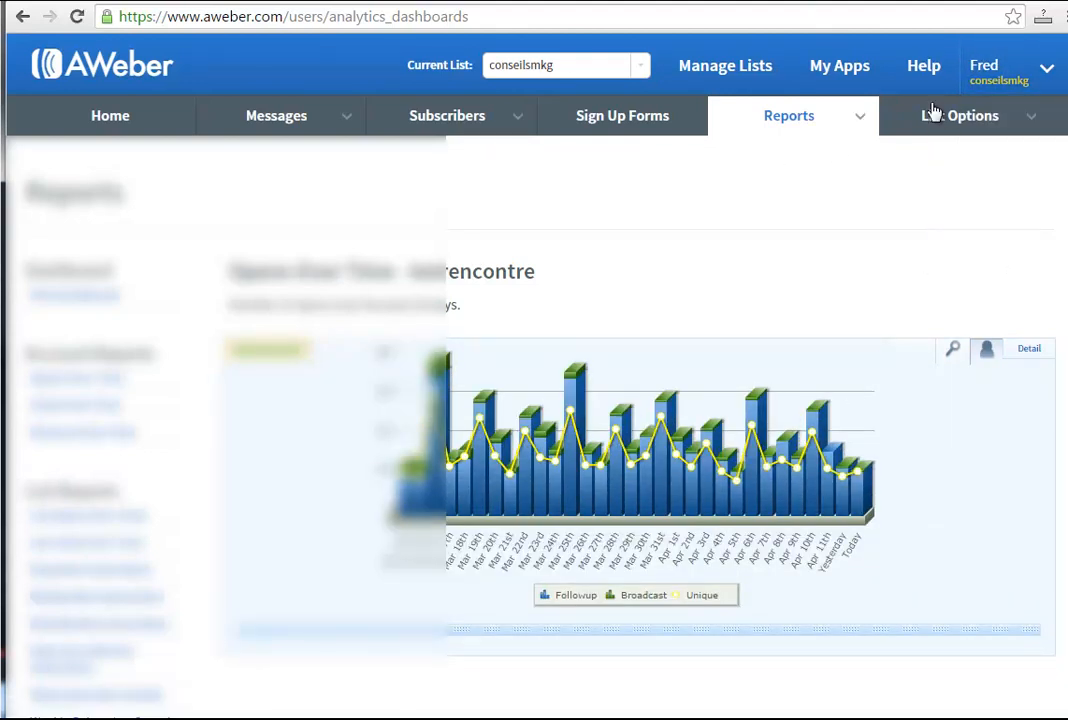
pyautogui.moveTo(973, 138)
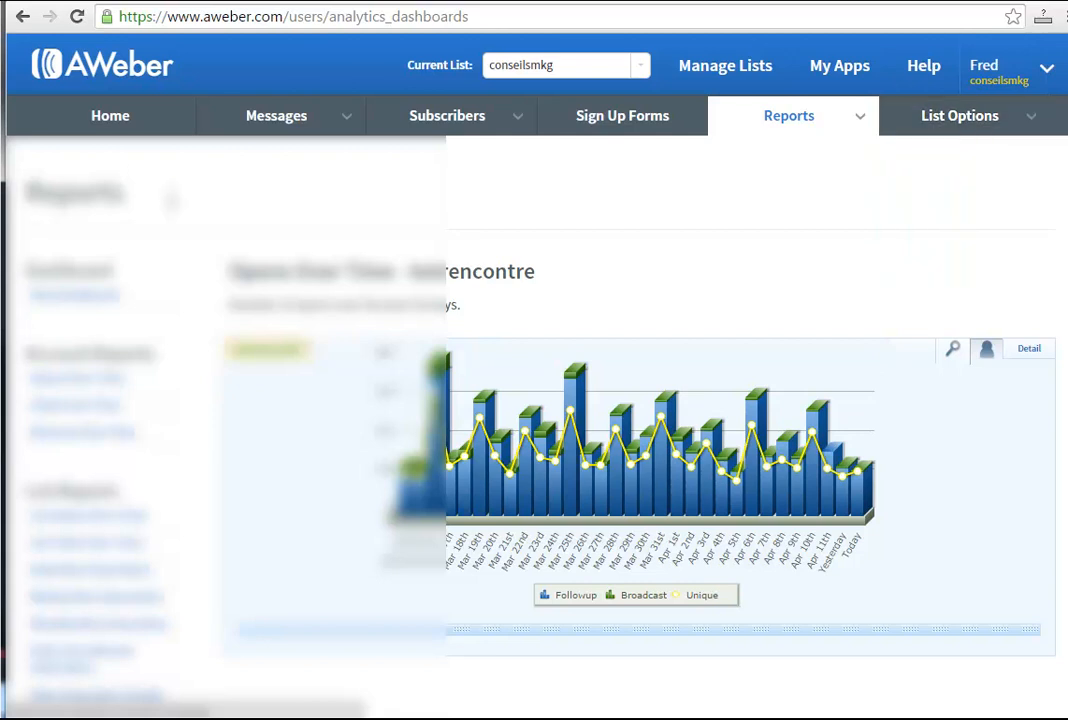